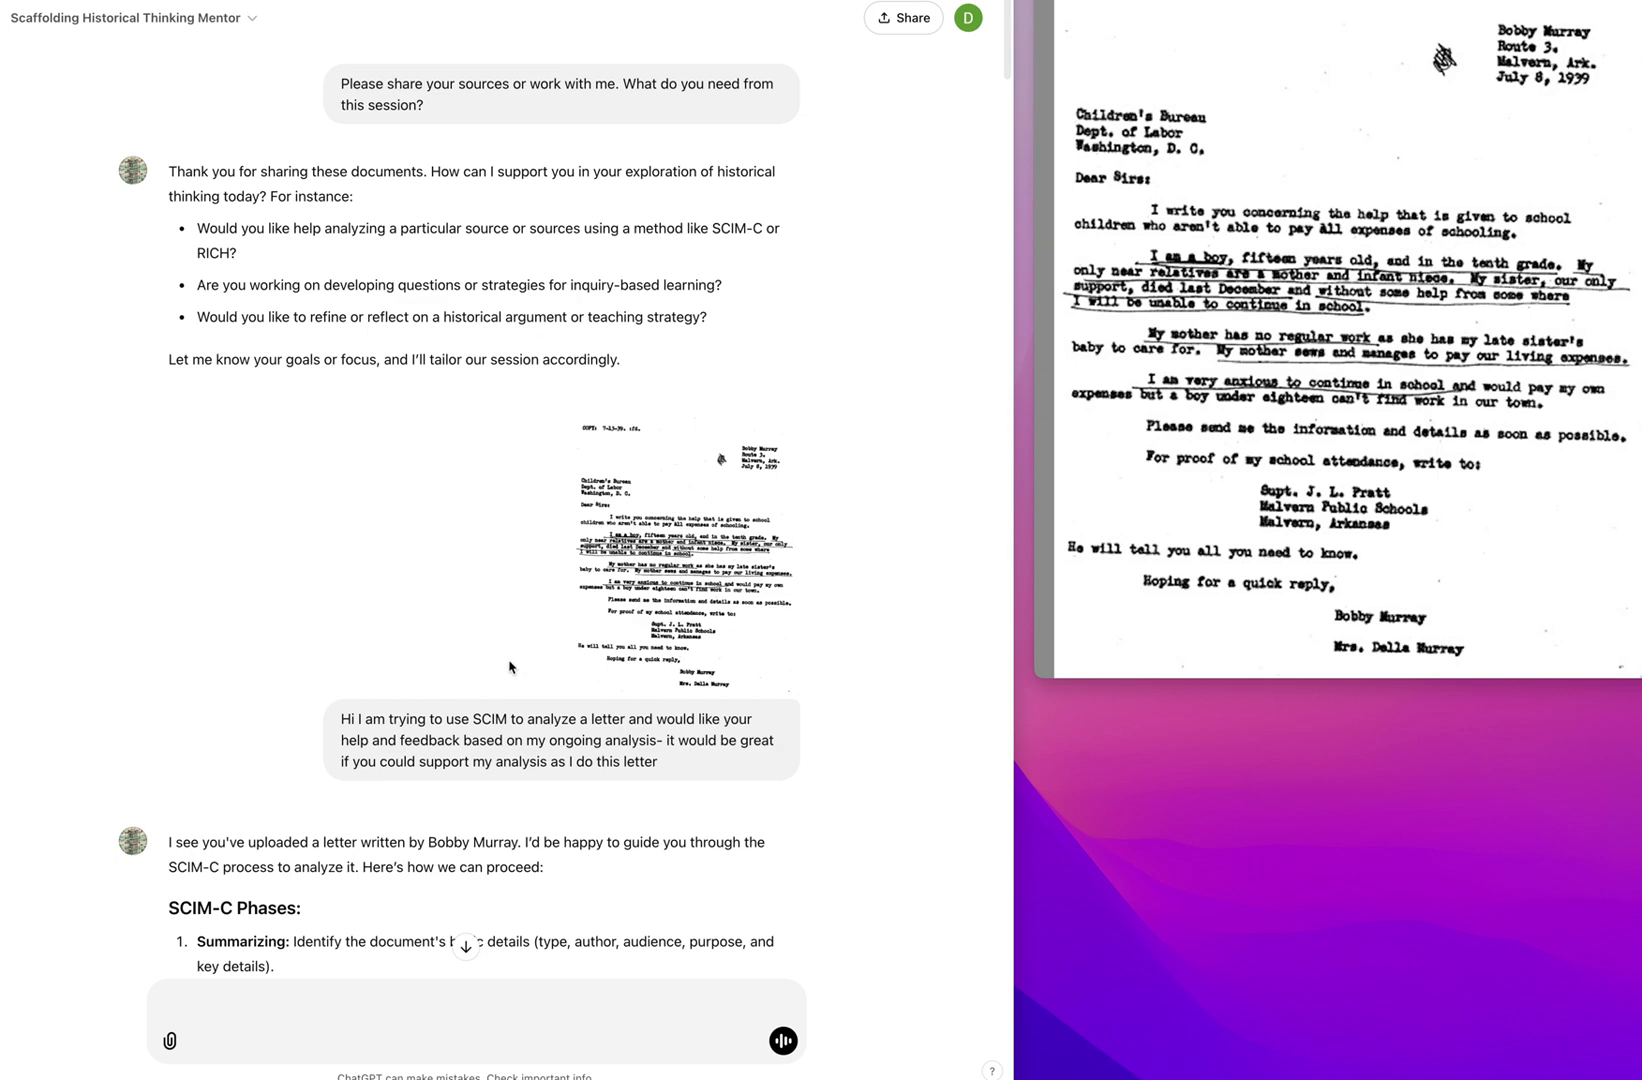
Read the opening request for help analyzing the letter, the SCIM-C phase outline and the submitted summarizing notes
{"action": "scroll", "coordinate": [684, 700], "scroll_direction": "down", "scroll_amount": 5}
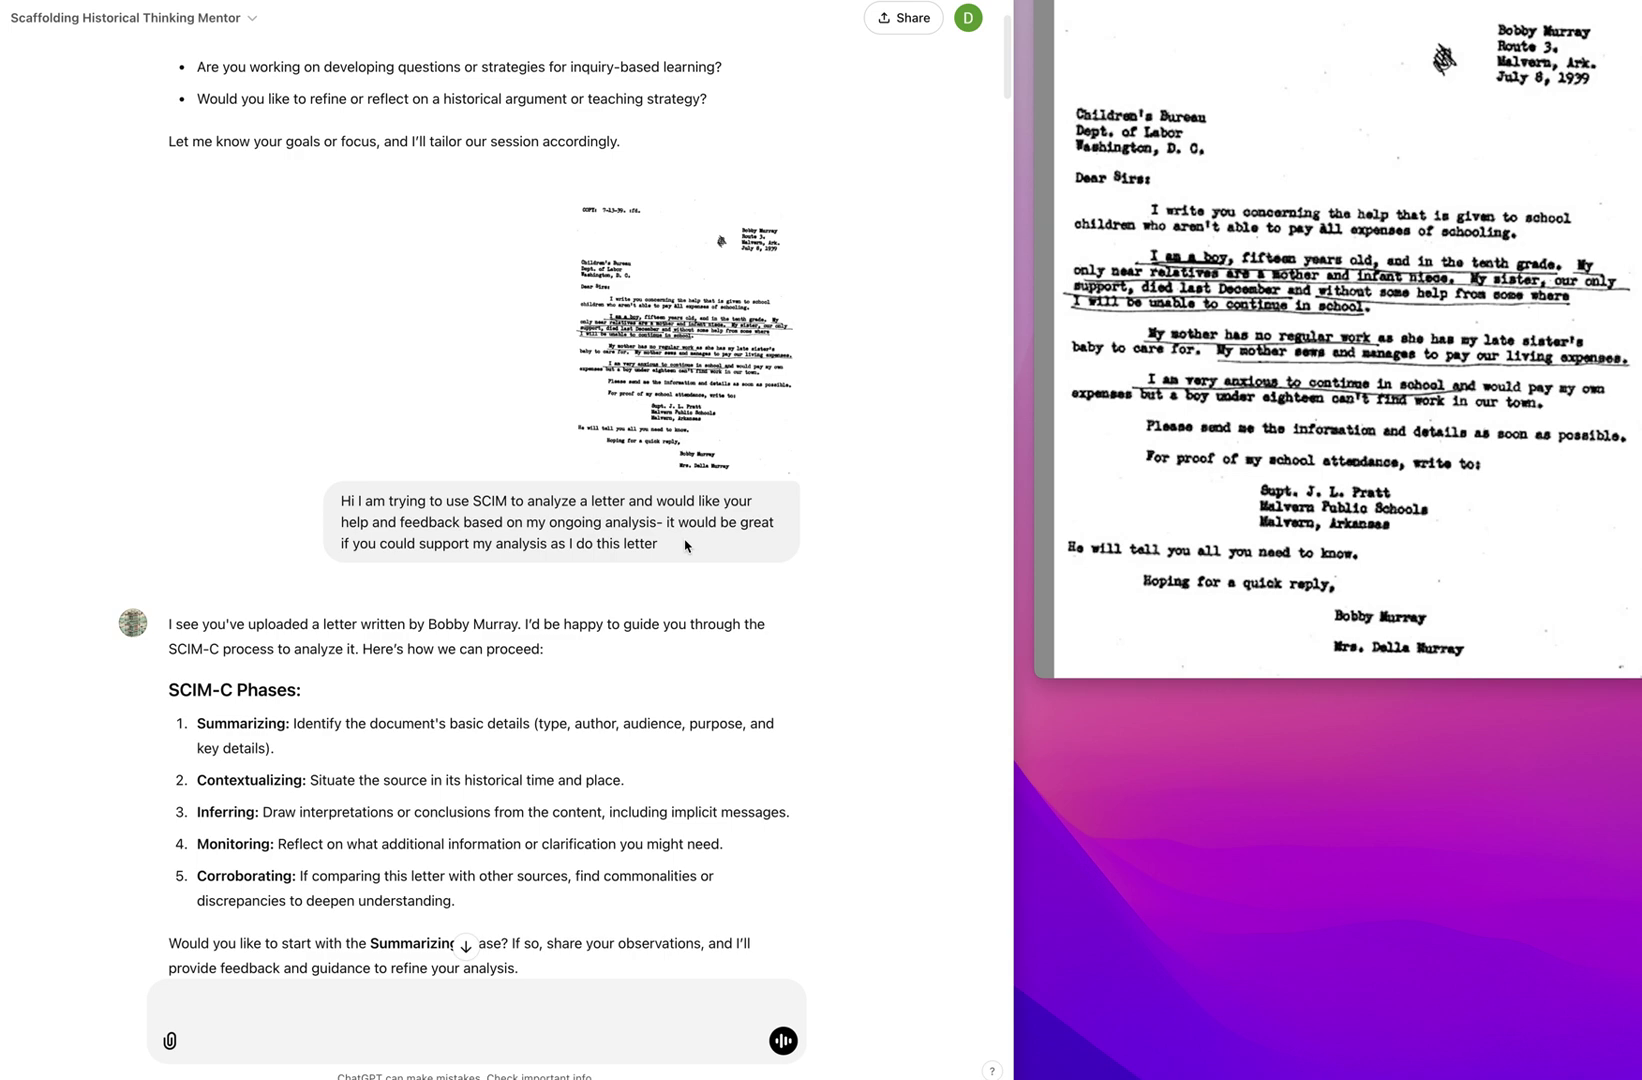
{"action": "scroll", "coordinate": [685, 545], "scroll_direction": "down", "scroll_amount": 4}
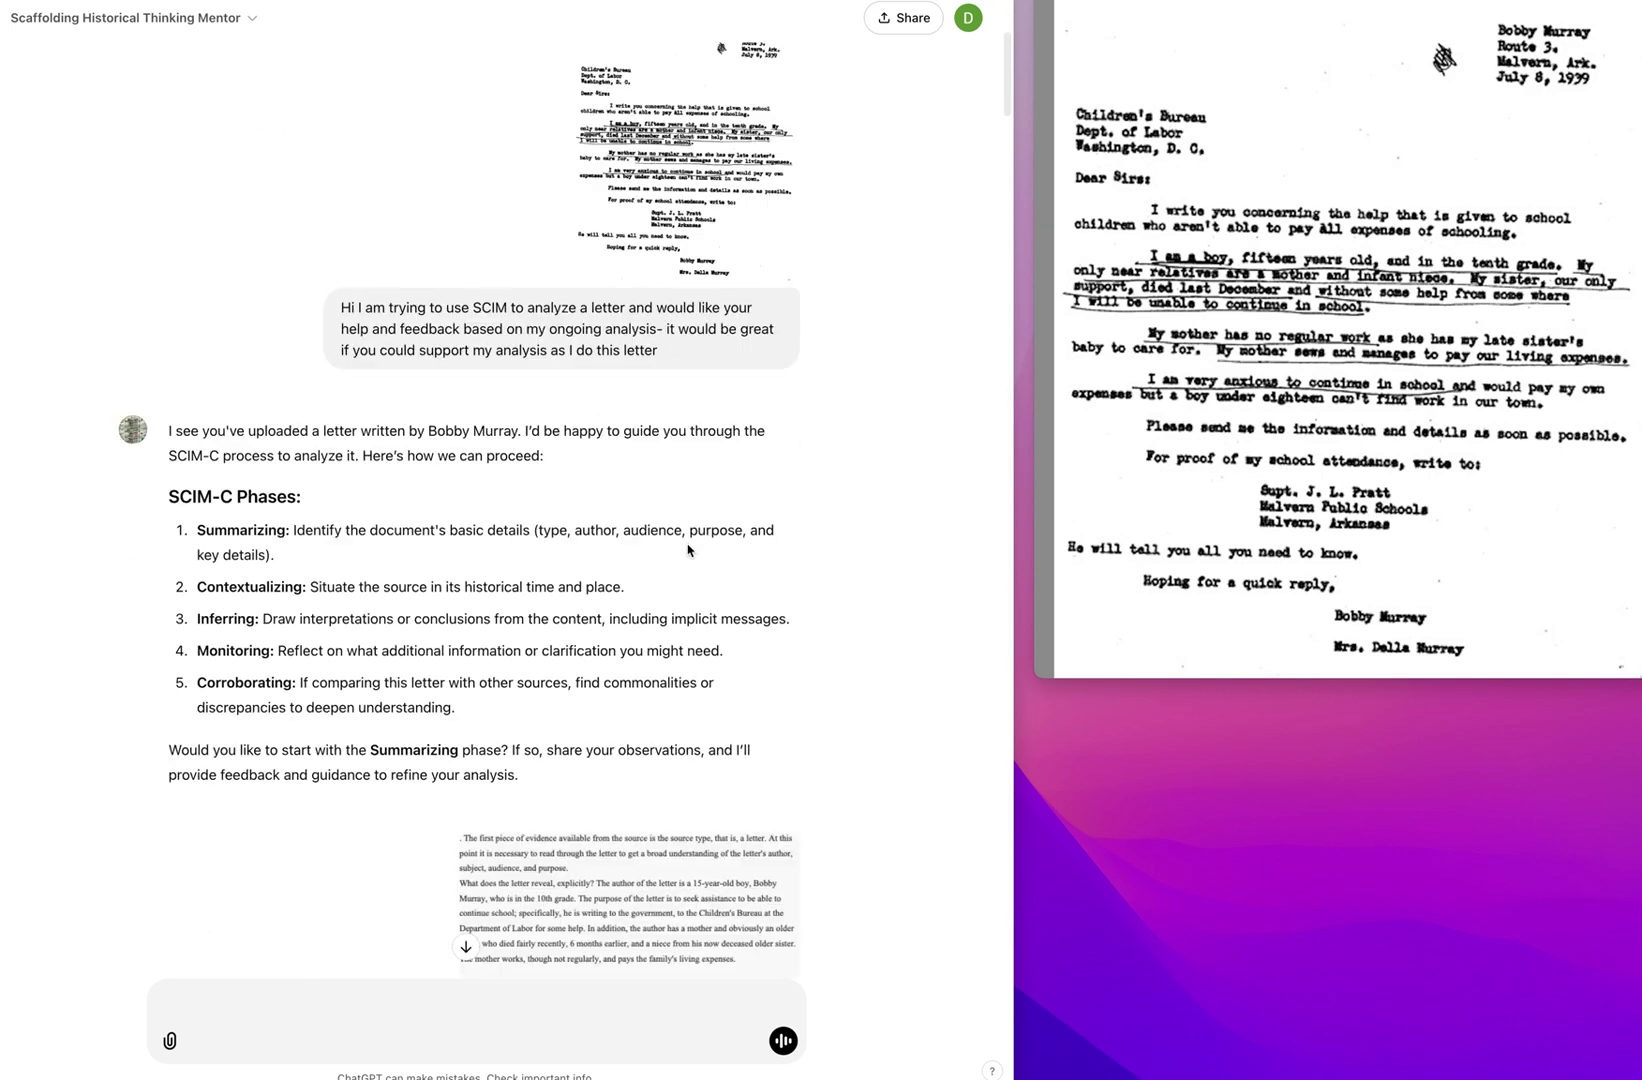
{"action": "scroll", "coordinate": [687, 549], "scroll_direction": "down", "scroll_amount": 4}
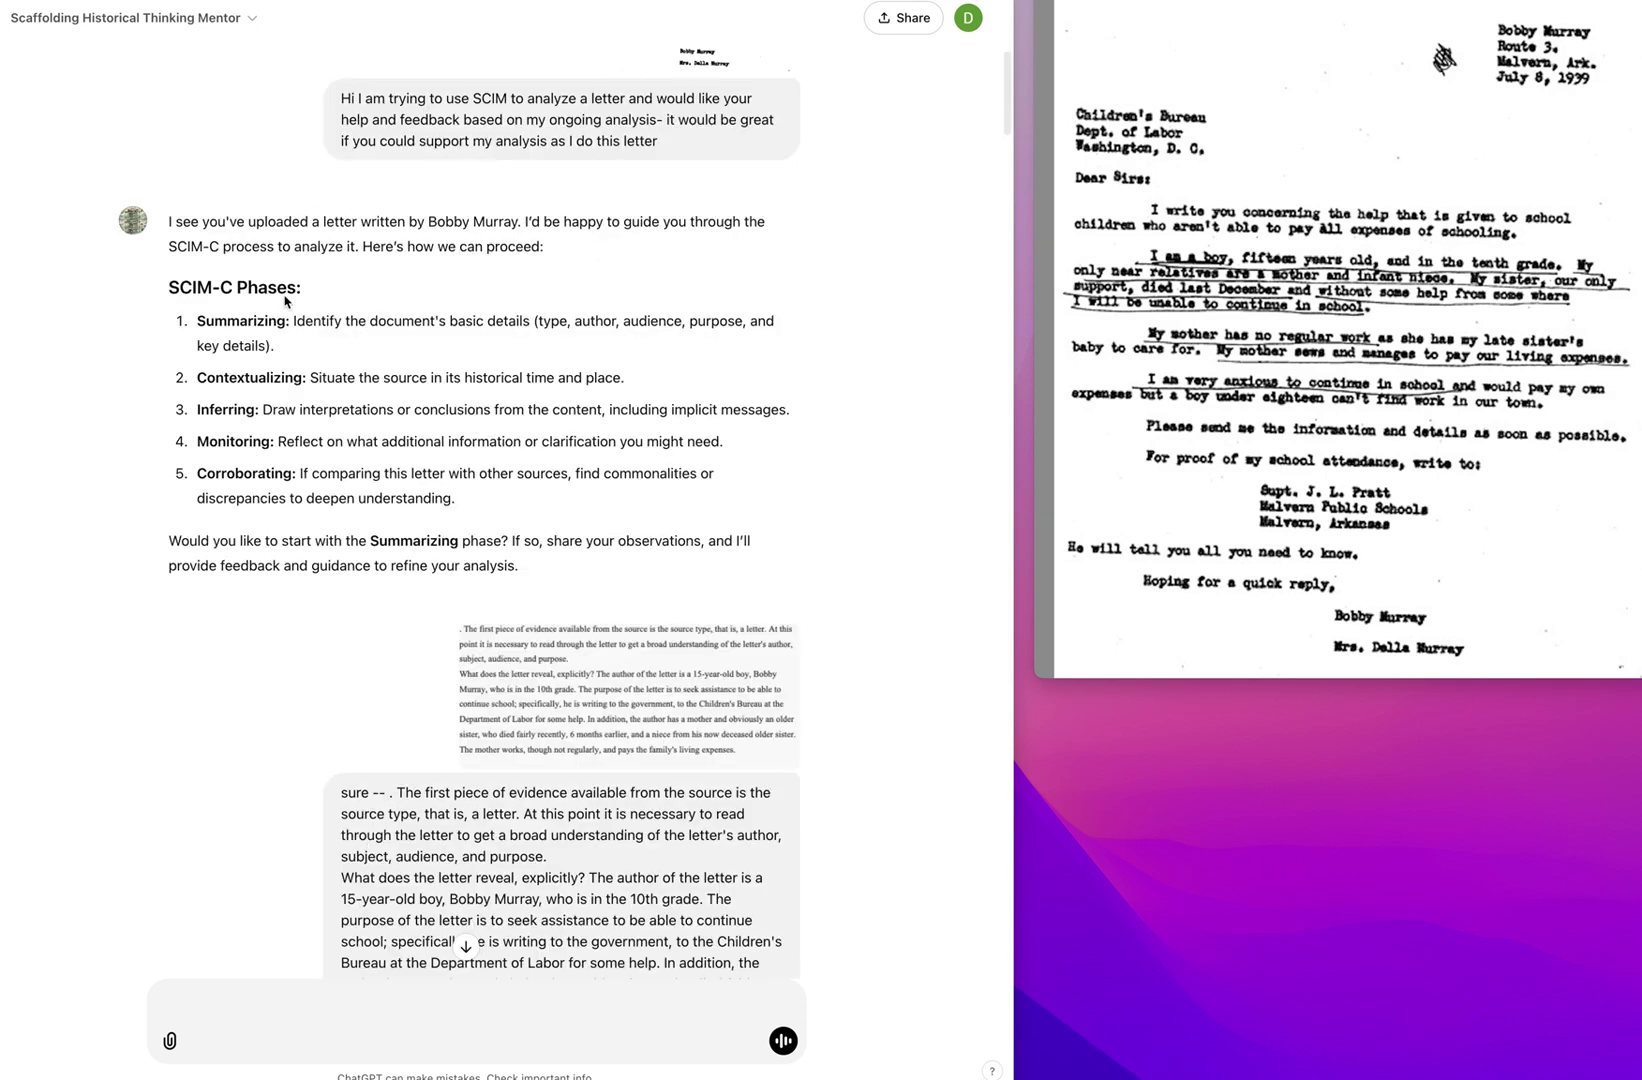
{"action": "scroll", "coordinate": [399, 665], "scroll_direction": "down", "scroll_amount": 3}
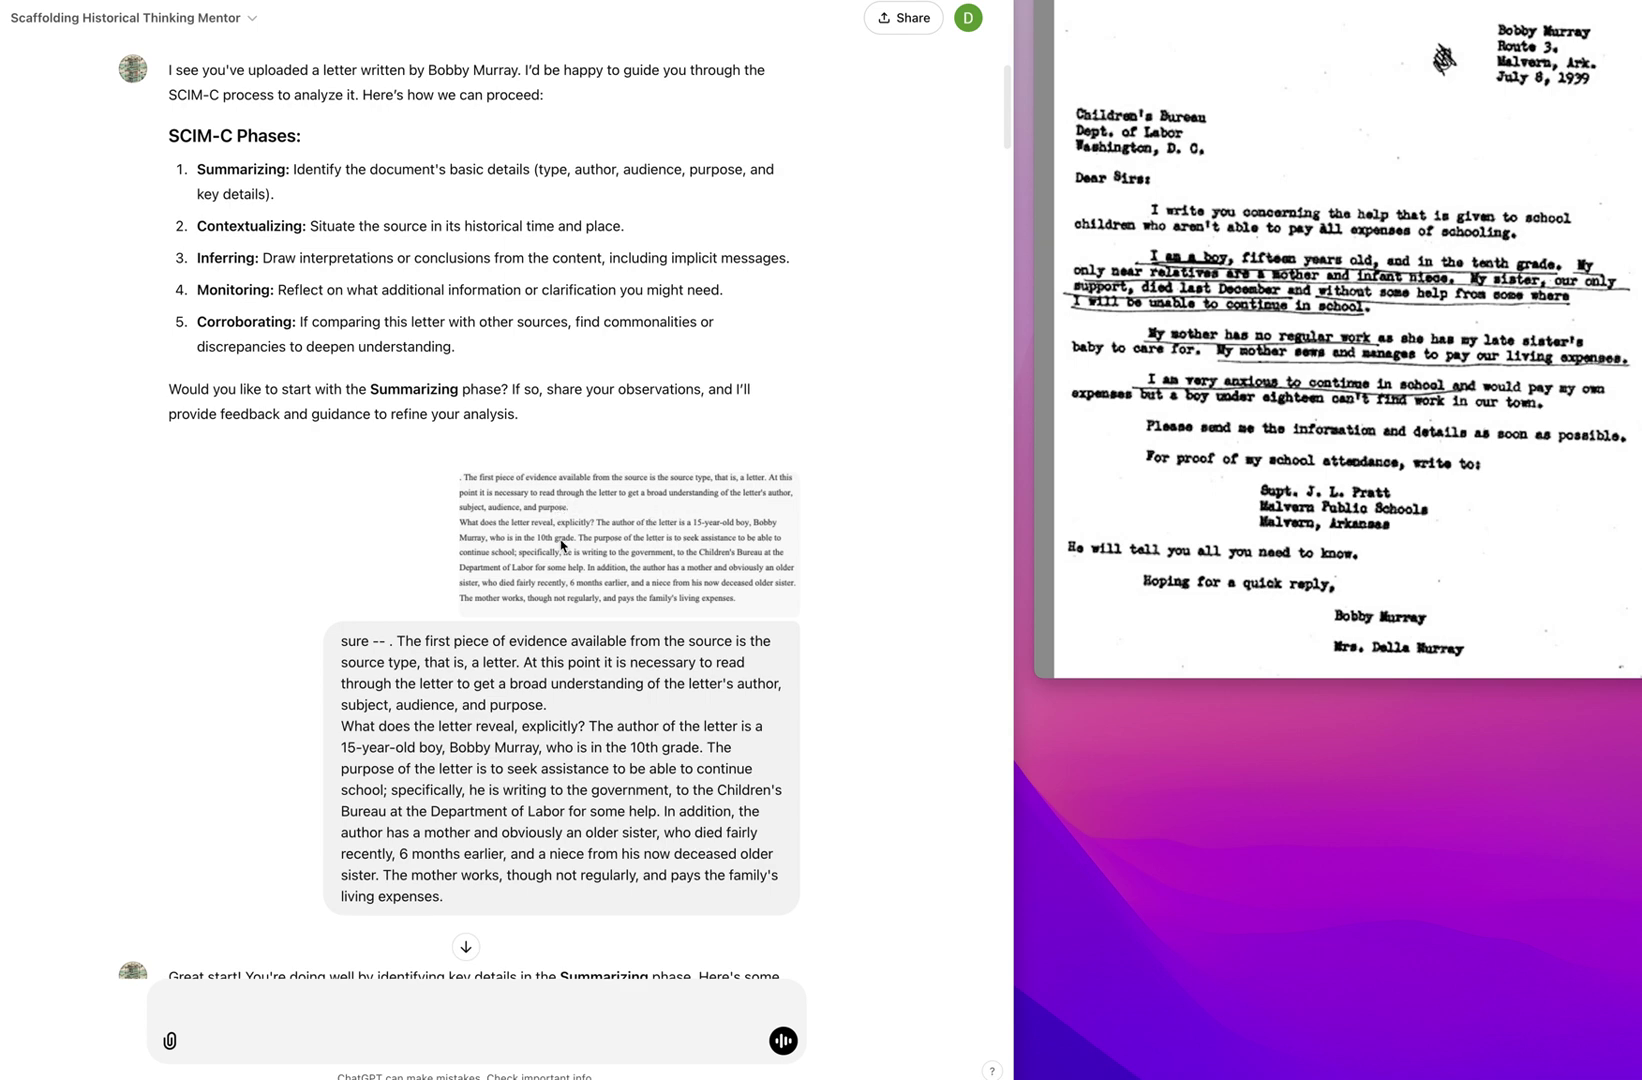
{"action": "scroll", "coordinate": [691, 569], "scroll_direction": "down", "scroll_amount": 5}
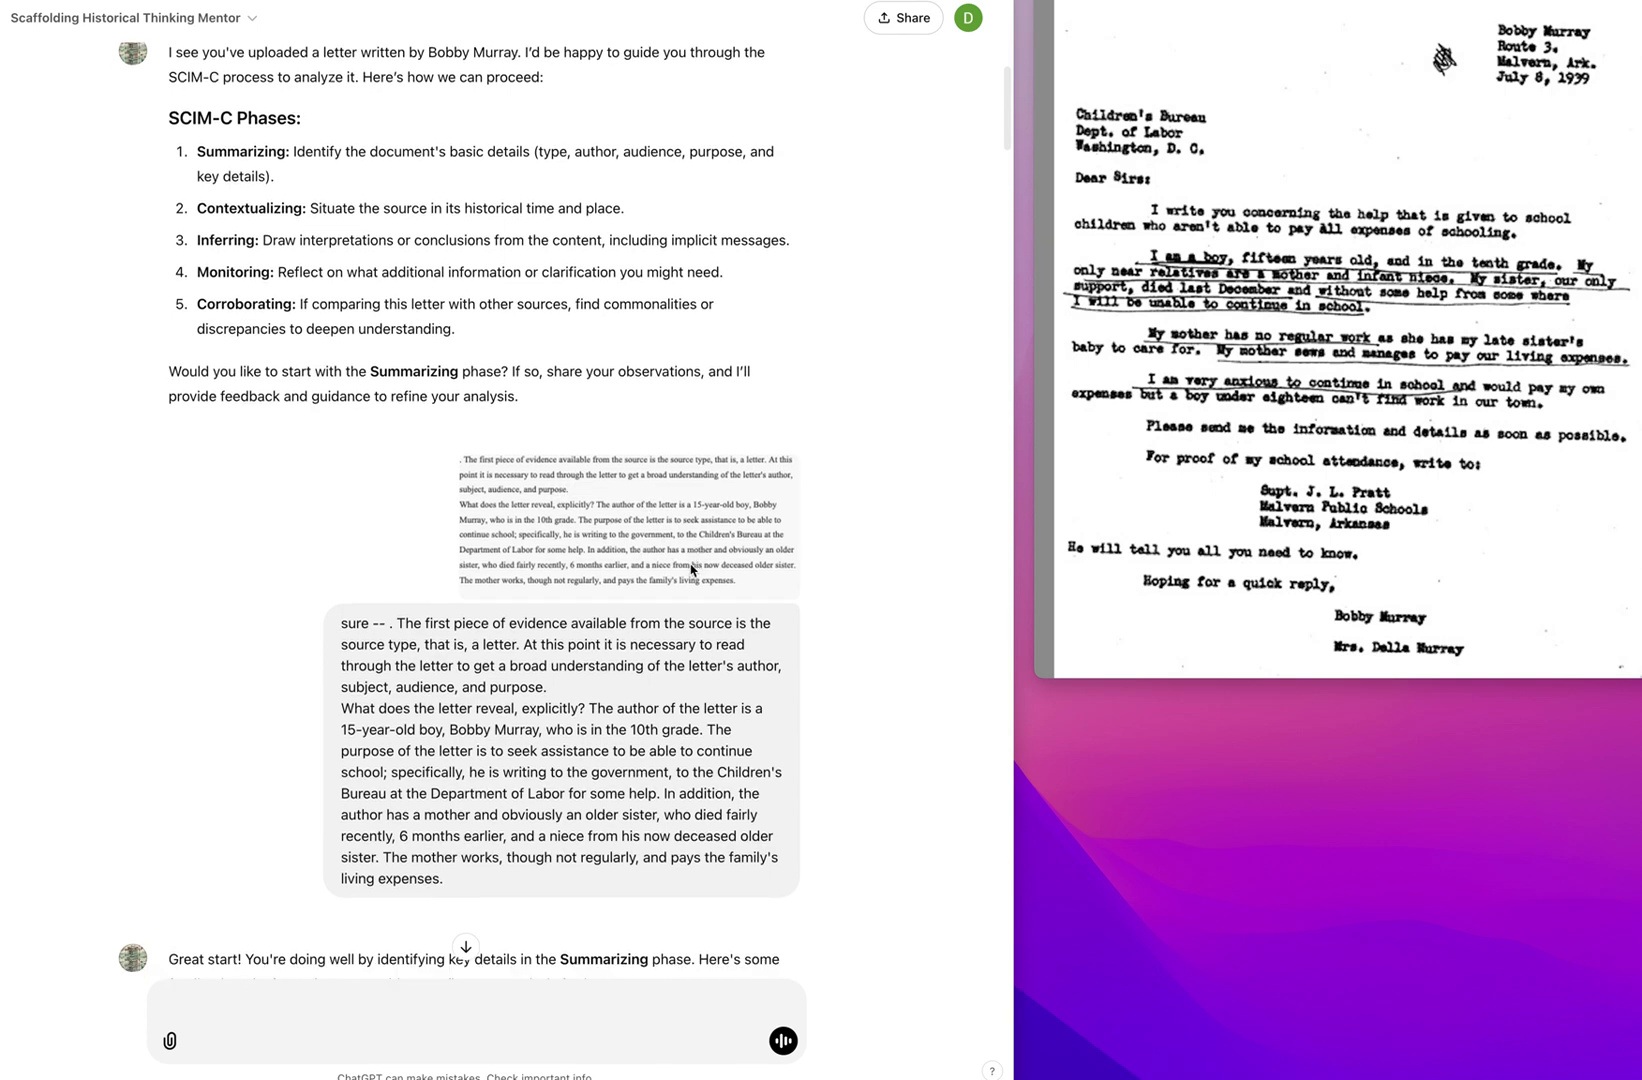
Review the mentor's feedback on the Summarizing phase, including strengths, suggestions to strengthen the analysis and the follow-up question
{"action": "scroll", "coordinate": [584, 503], "scroll_direction": "down", "scroll_amount": 7}
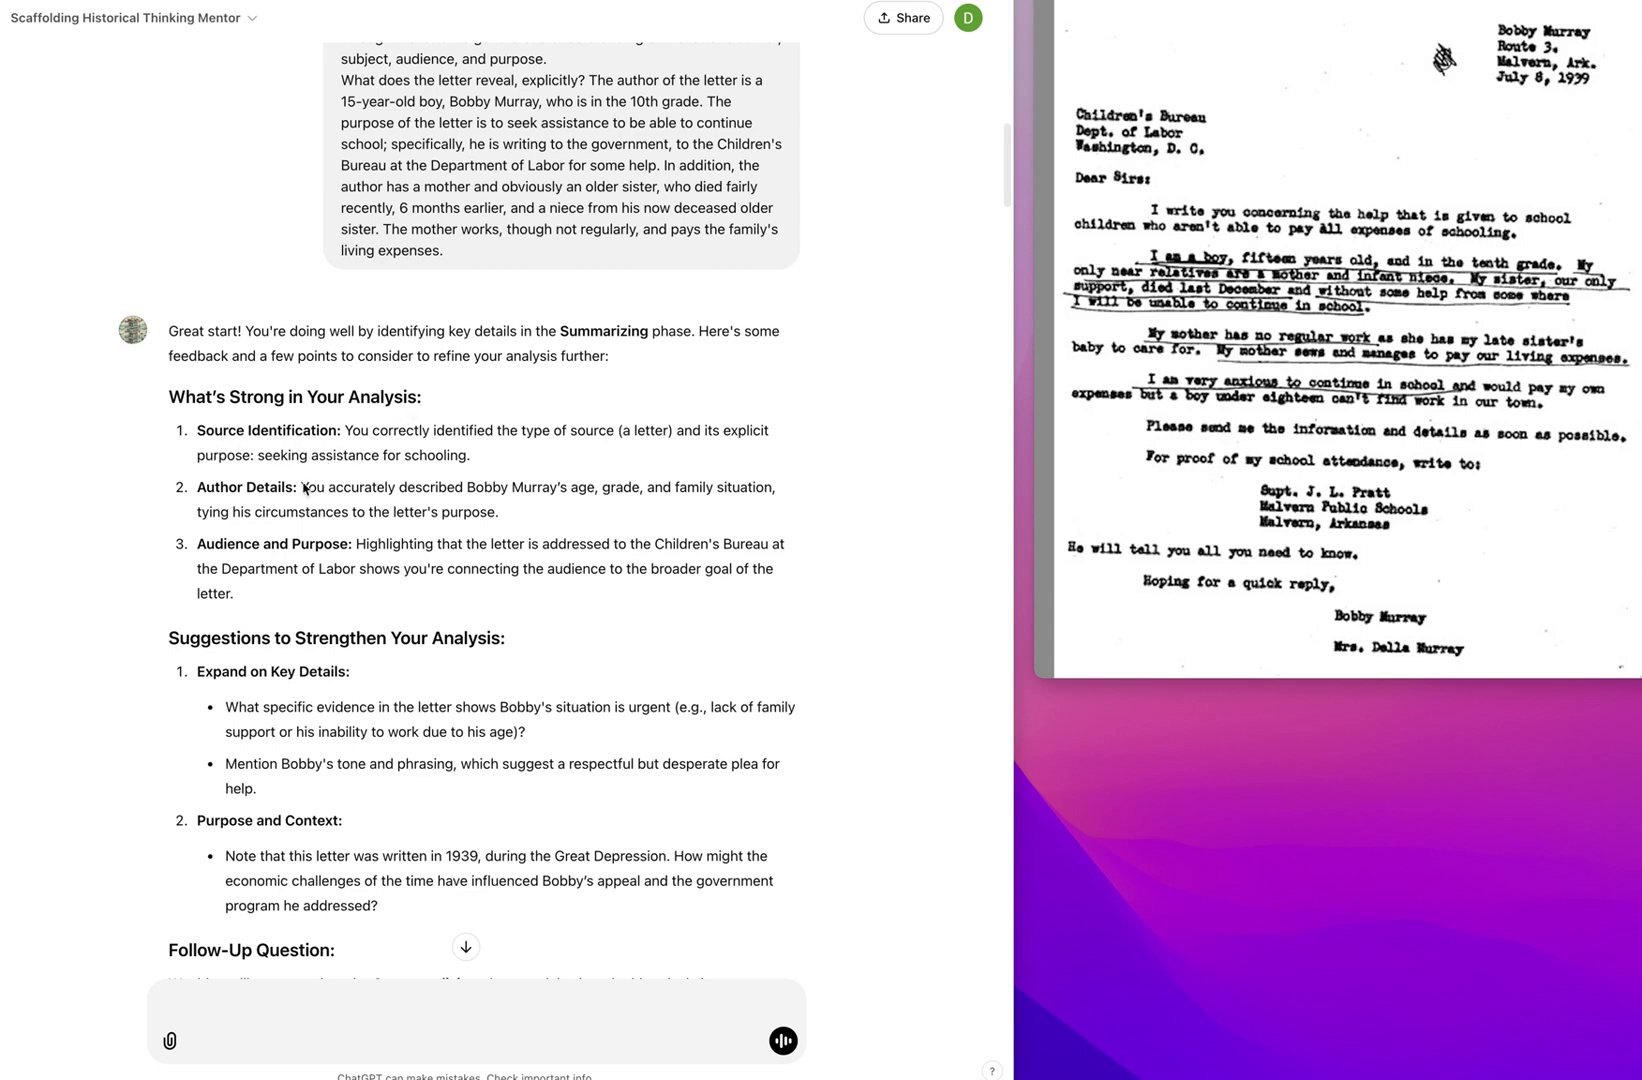
{"action": "scroll", "coordinate": [358, 555], "scroll_direction": "down", "scroll_amount": 4}
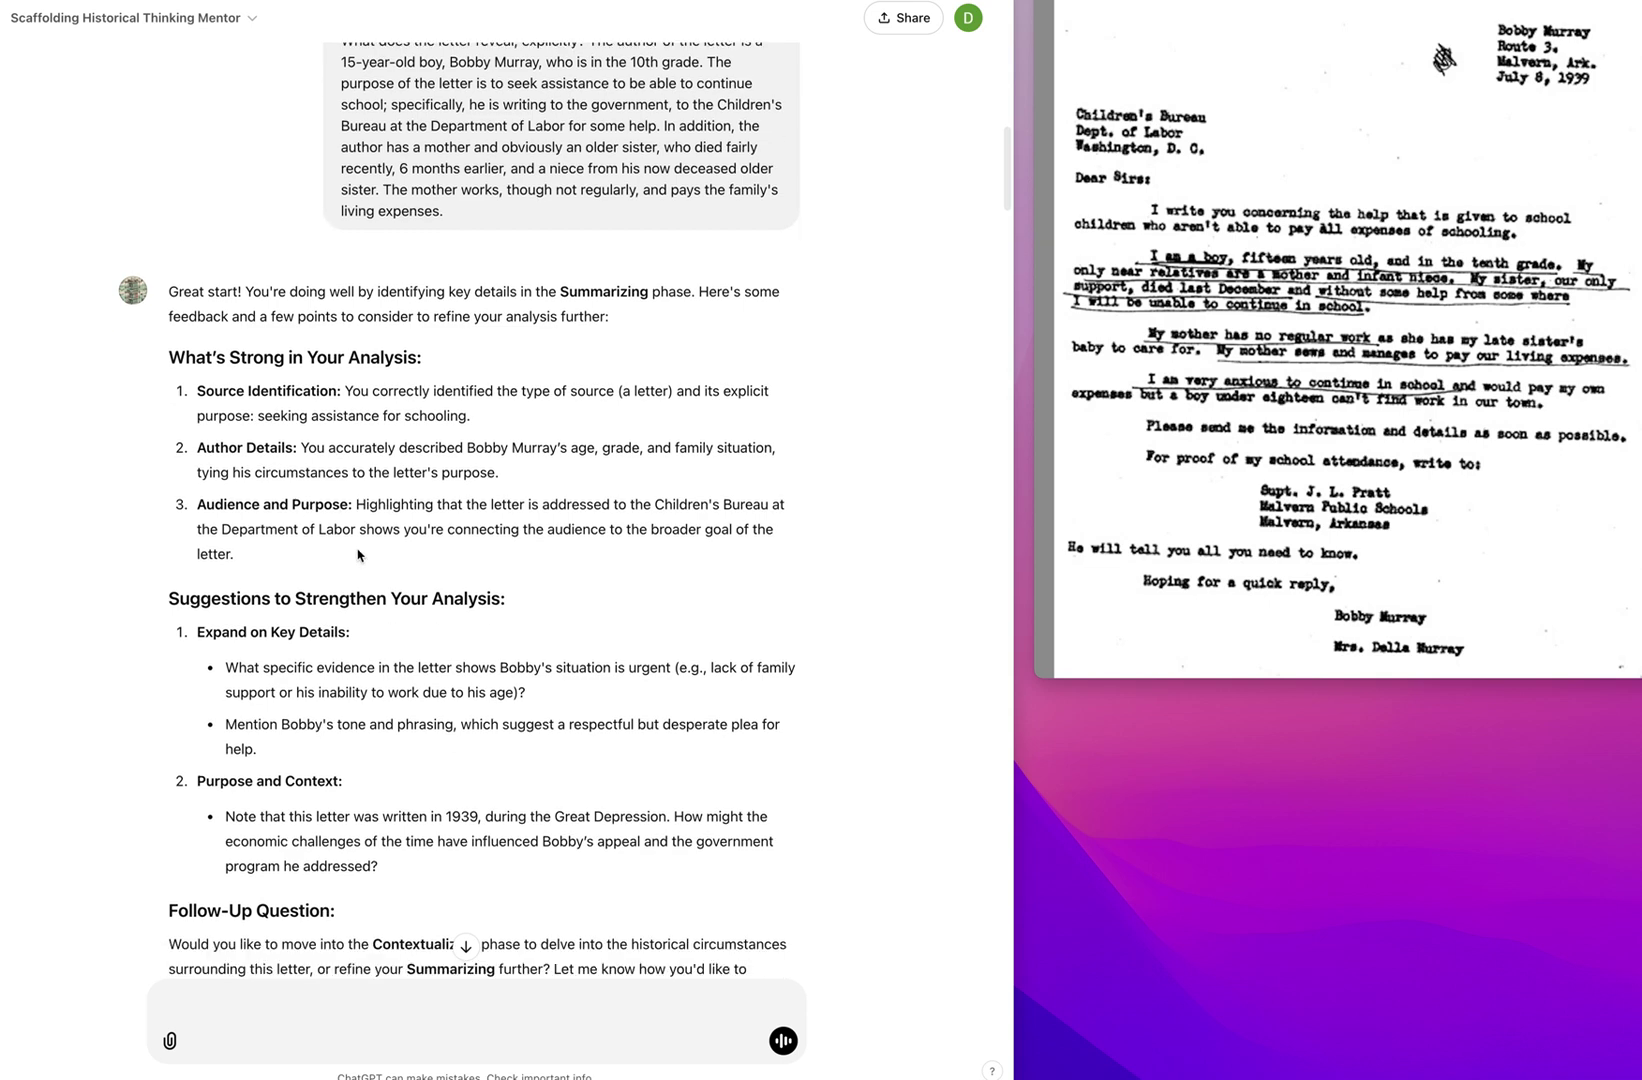
{"action": "scroll", "coordinate": [488, 487], "scroll_direction": "down", "scroll_amount": 4}
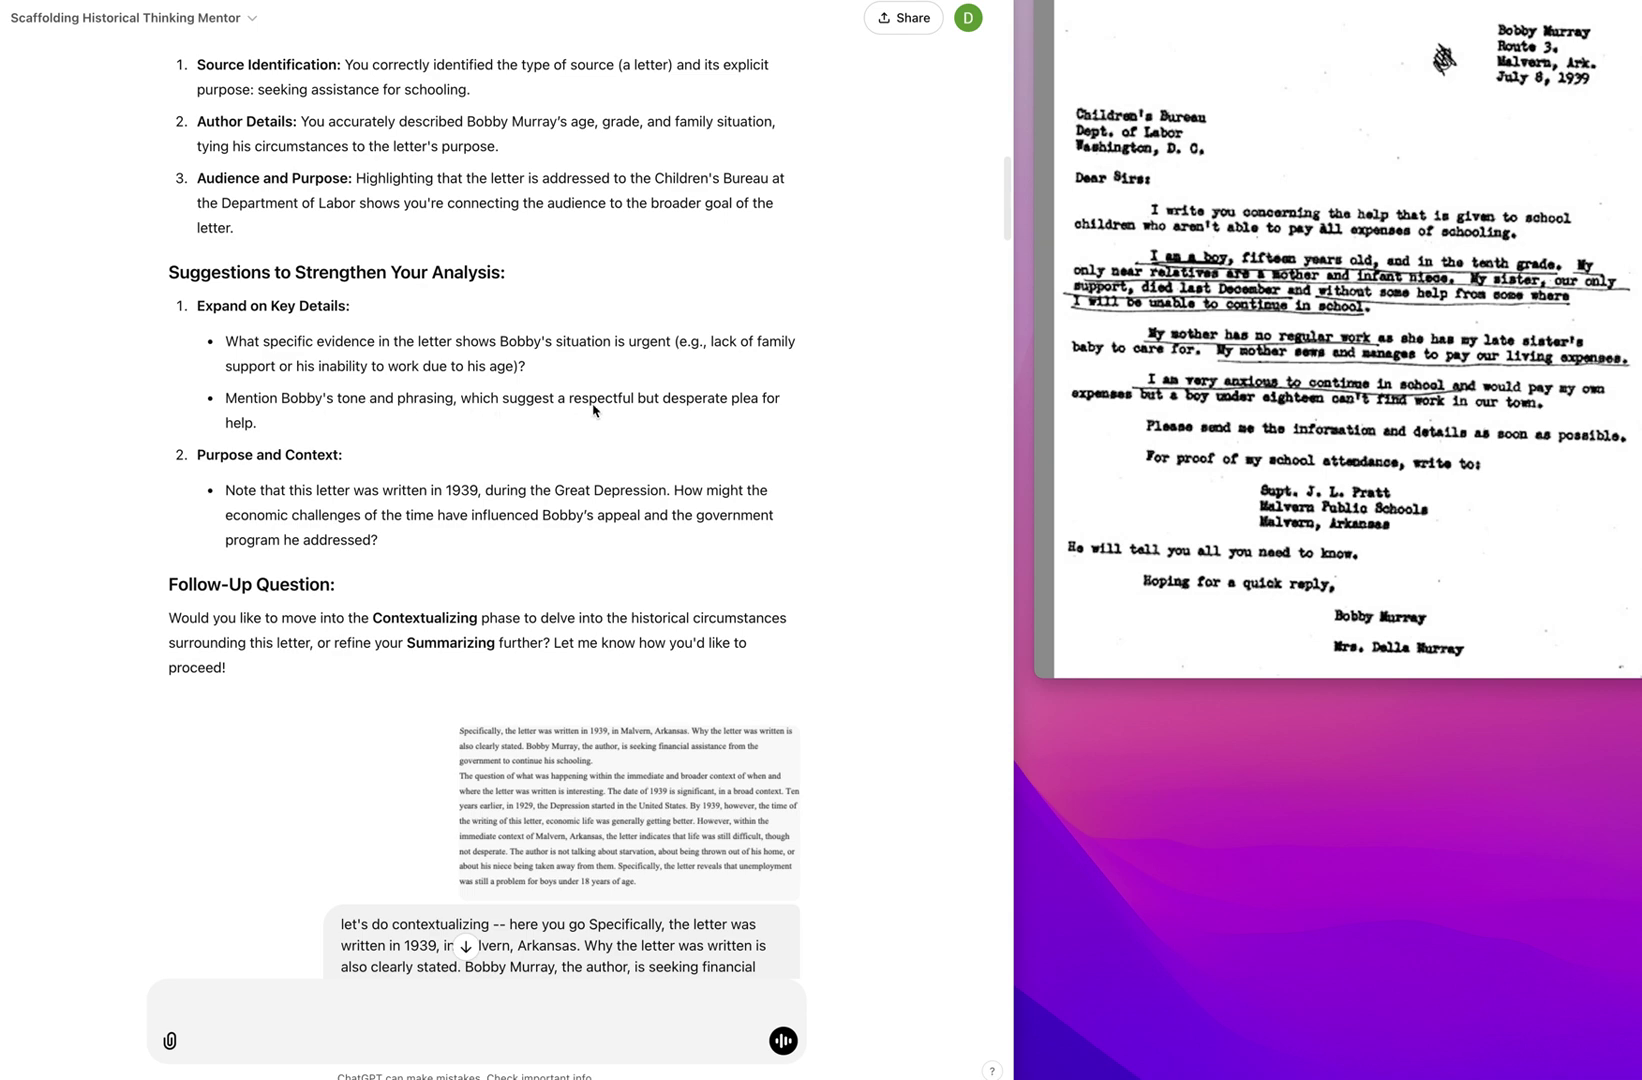
{"action": "scroll", "coordinate": [471, 447], "scroll_direction": "down", "scroll_amount": 5}
{"action": "scroll", "coordinate": [377, 433], "scroll_direction": "up", "scroll_amount": 4}
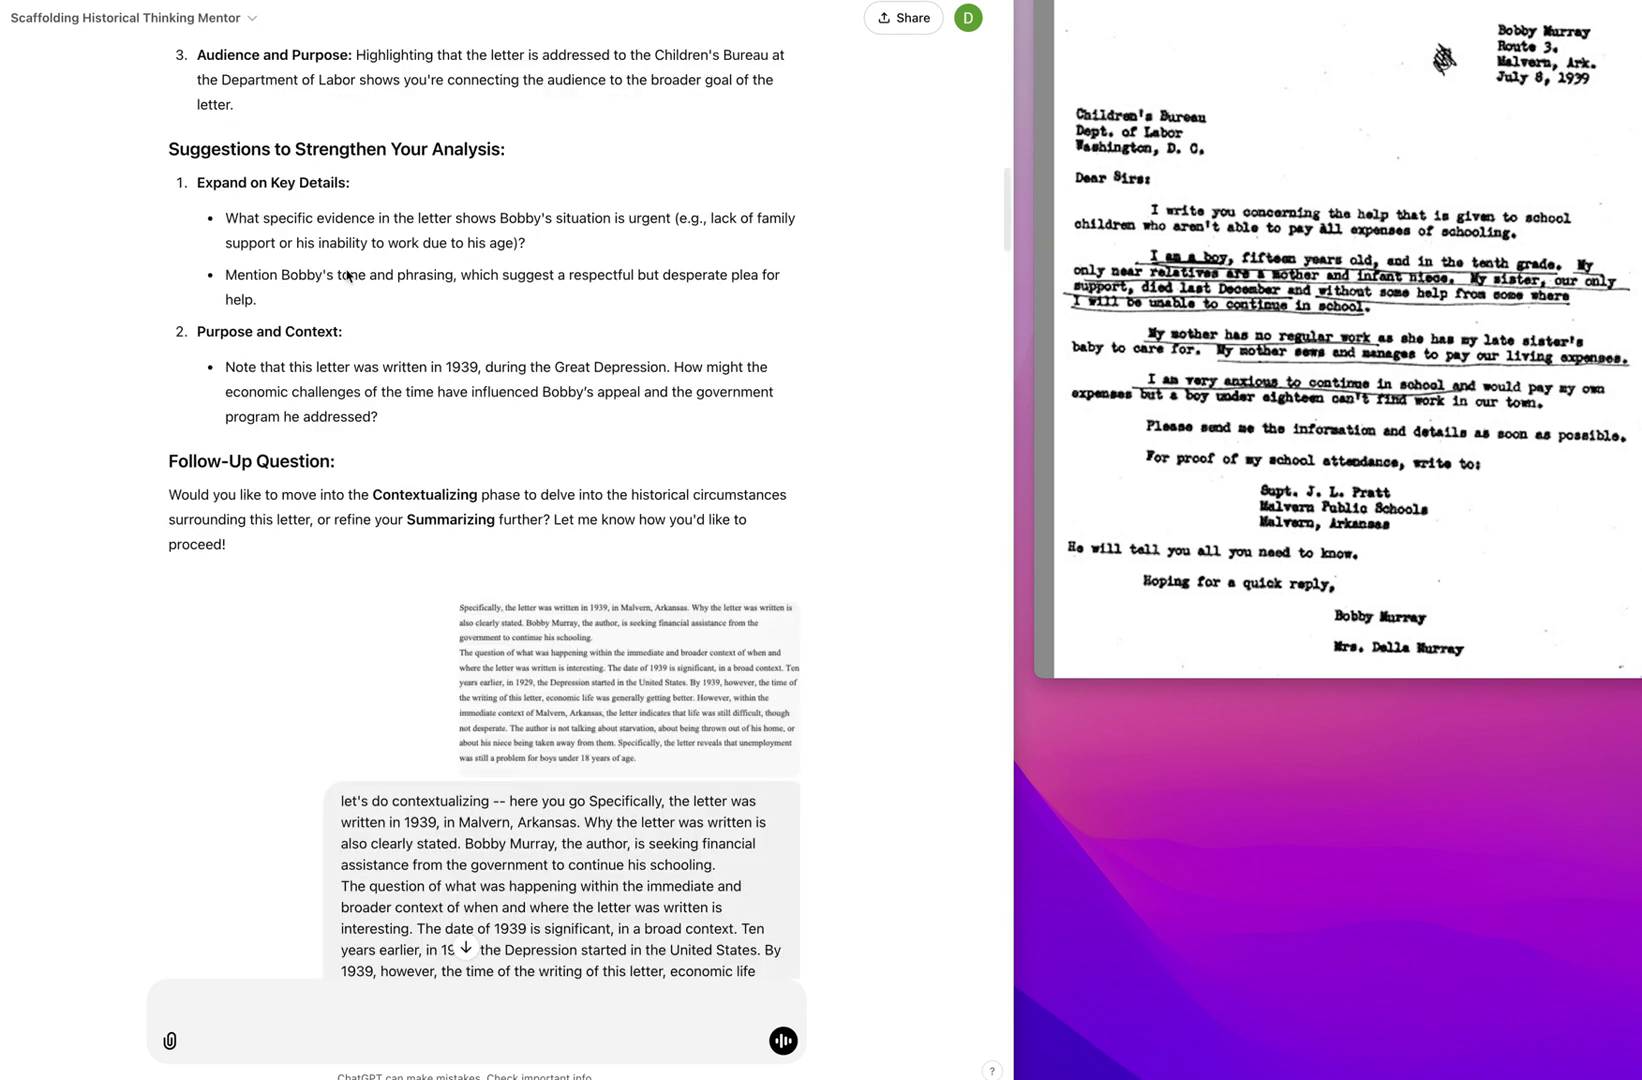
{"action": "scroll", "coordinate": [377, 433], "scroll_direction": "down", "scroll_amount": 3}
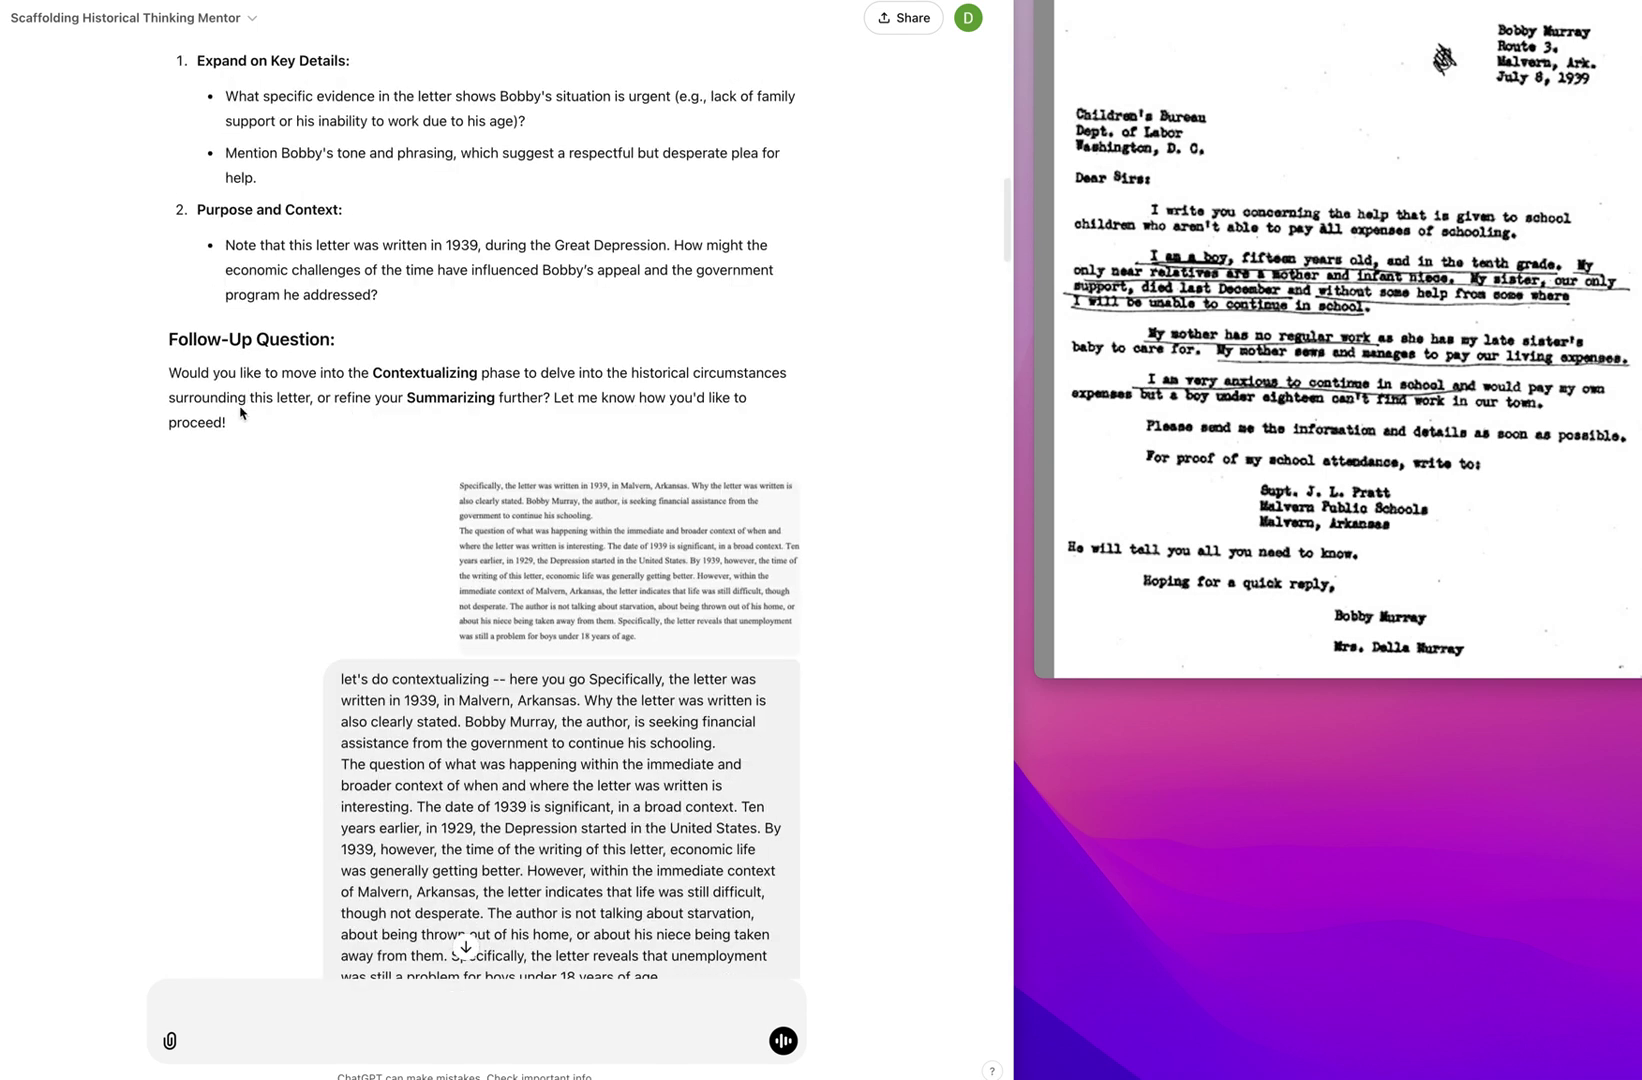
Review the submitted contextualizing notes and the mentor's feedback on them, from strengths through refinements to questions to consider
{"action": "scroll", "coordinate": [505, 418], "scroll_direction": "down", "scroll_amount": 7}
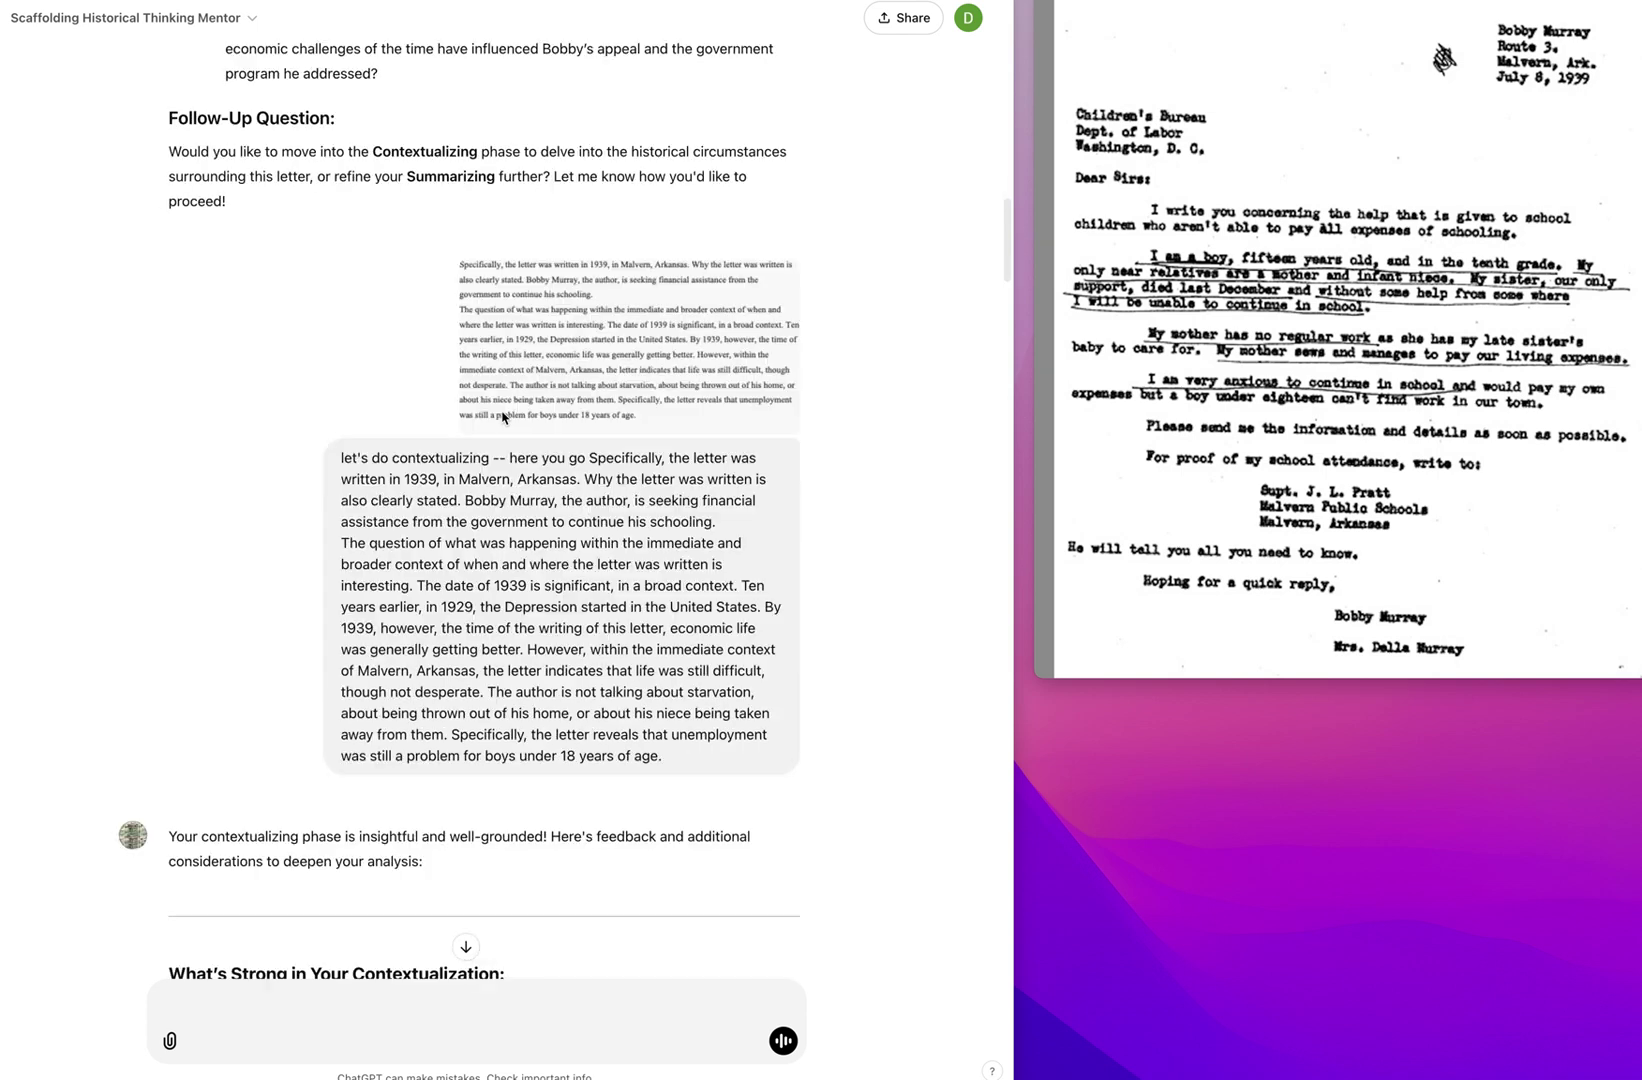
{"action": "scroll", "coordinate": [505, 525], "scroll_direction": "down", "scroll_amount": 2}
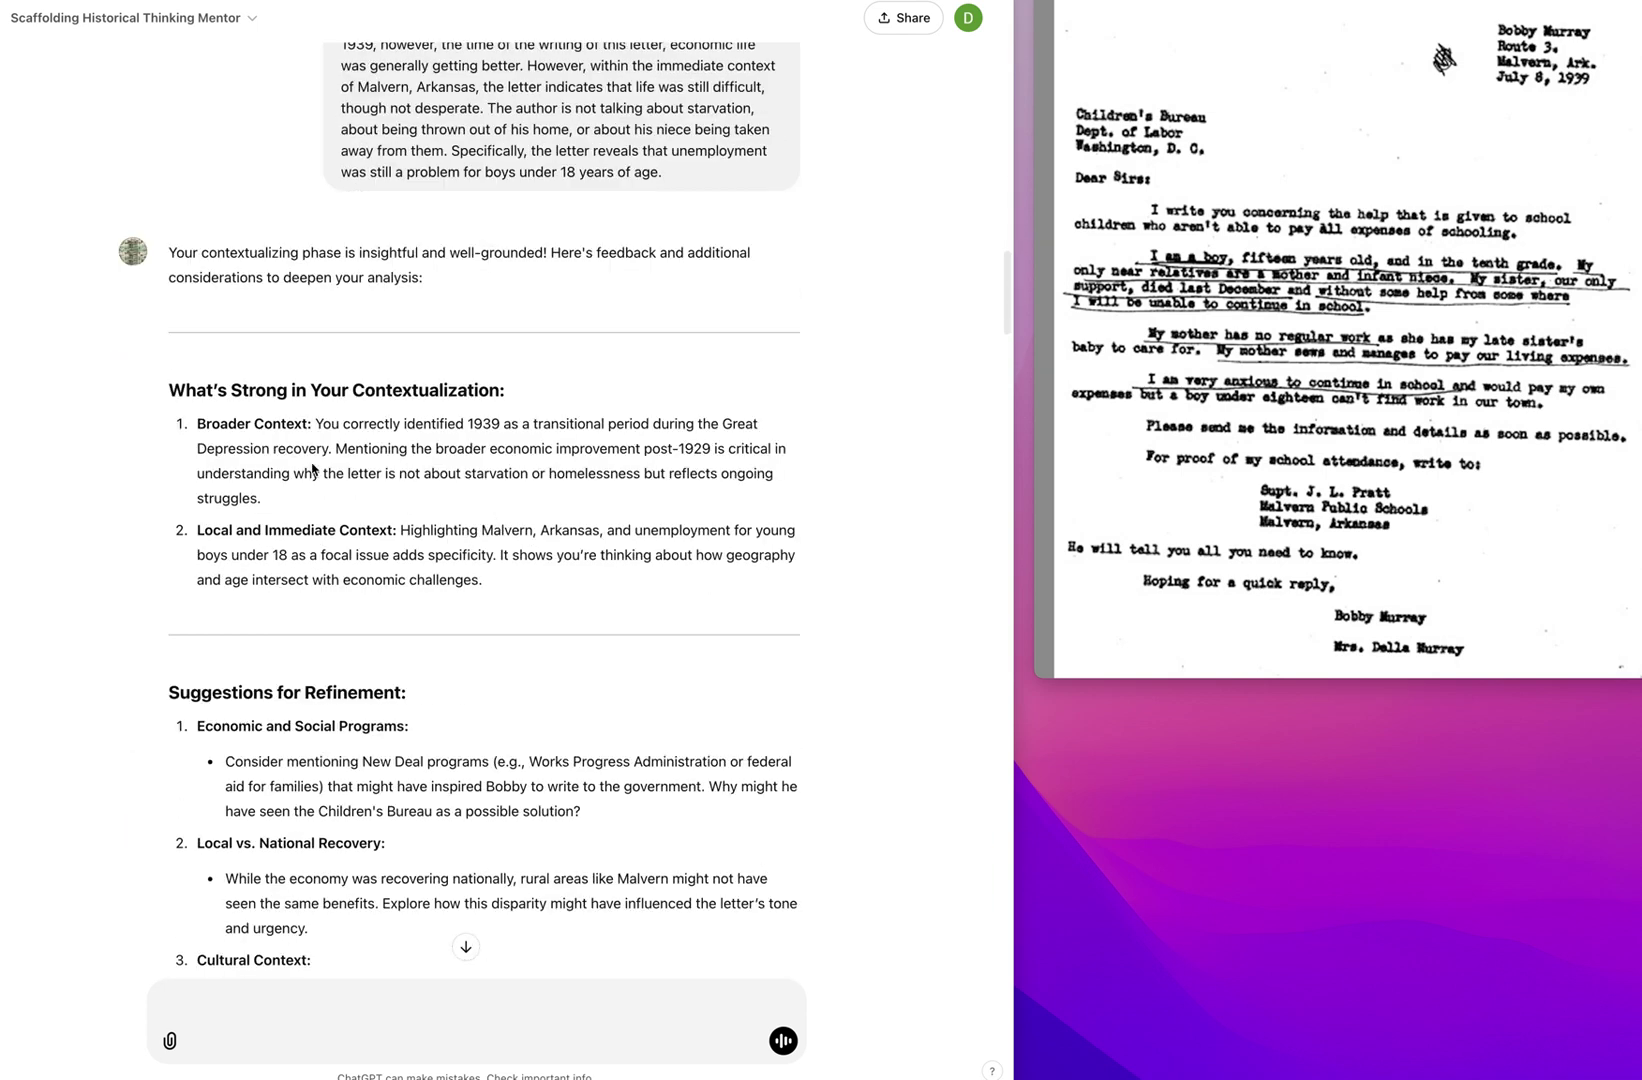
{"action": "scroll", "coordinate": [468, 445], "scroll_direction": "down", "scroll_amount": 2}
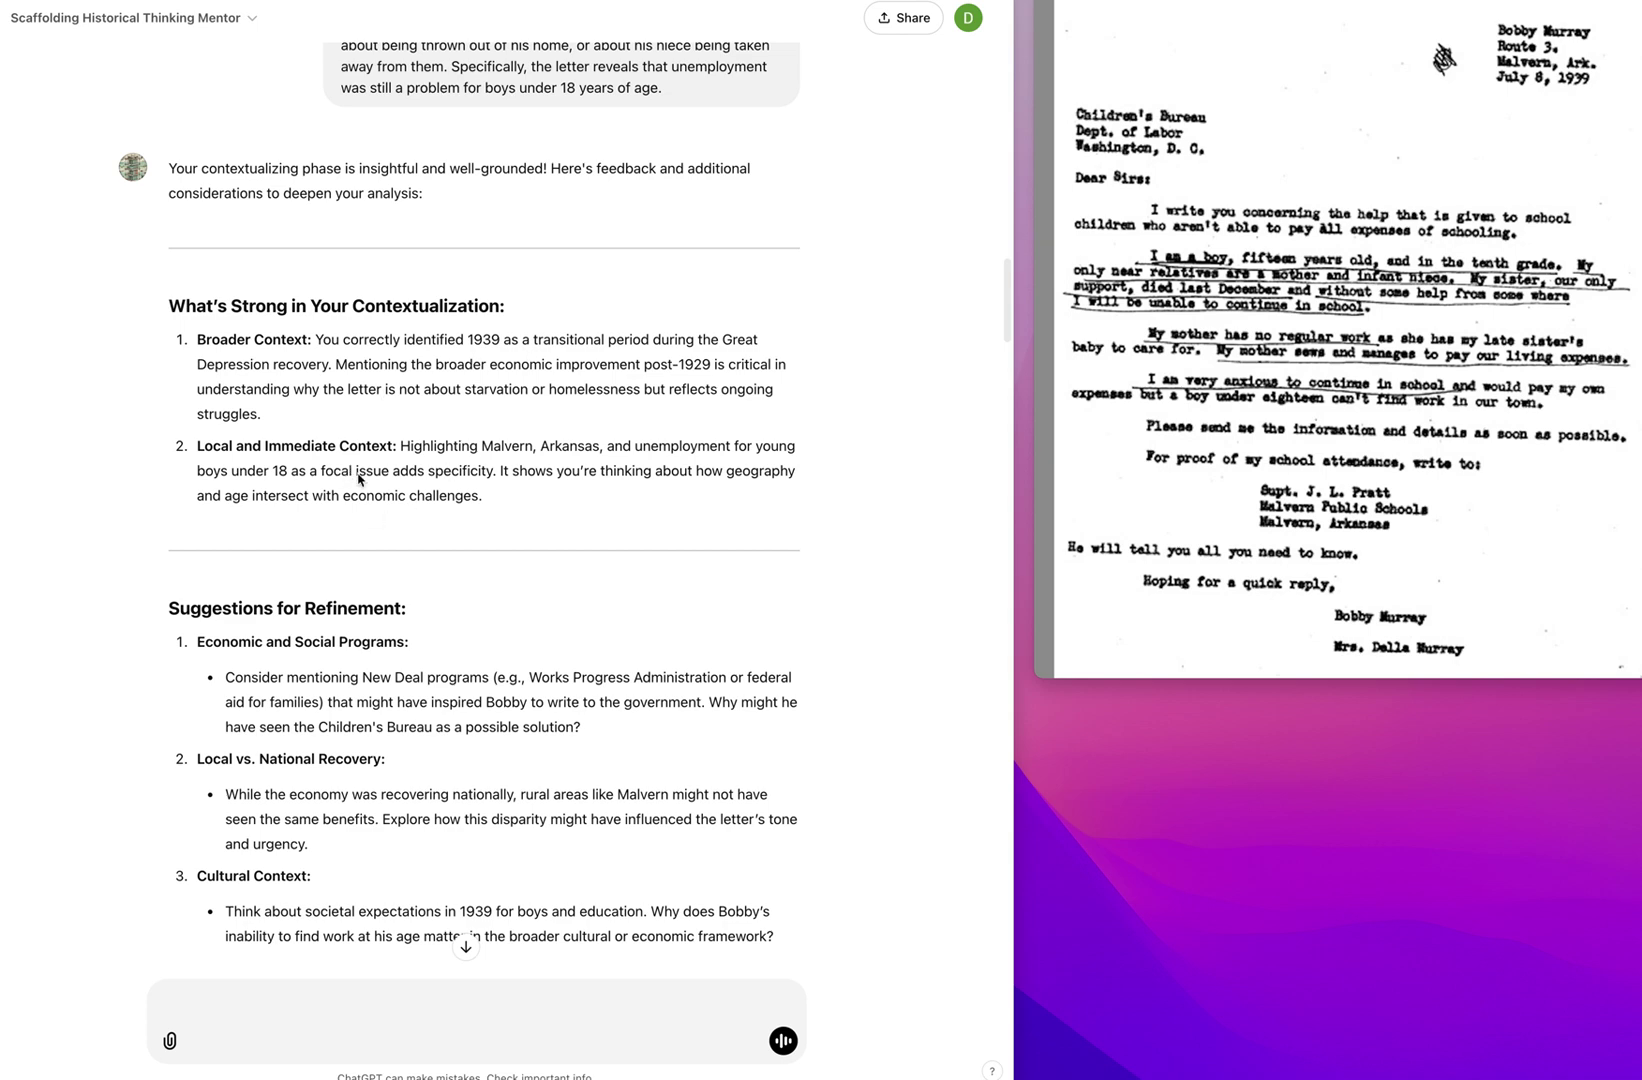
{"action": "scroll", "coordinate": [381, 467], "scroll_direction": "down", "scroll_amount": 4}
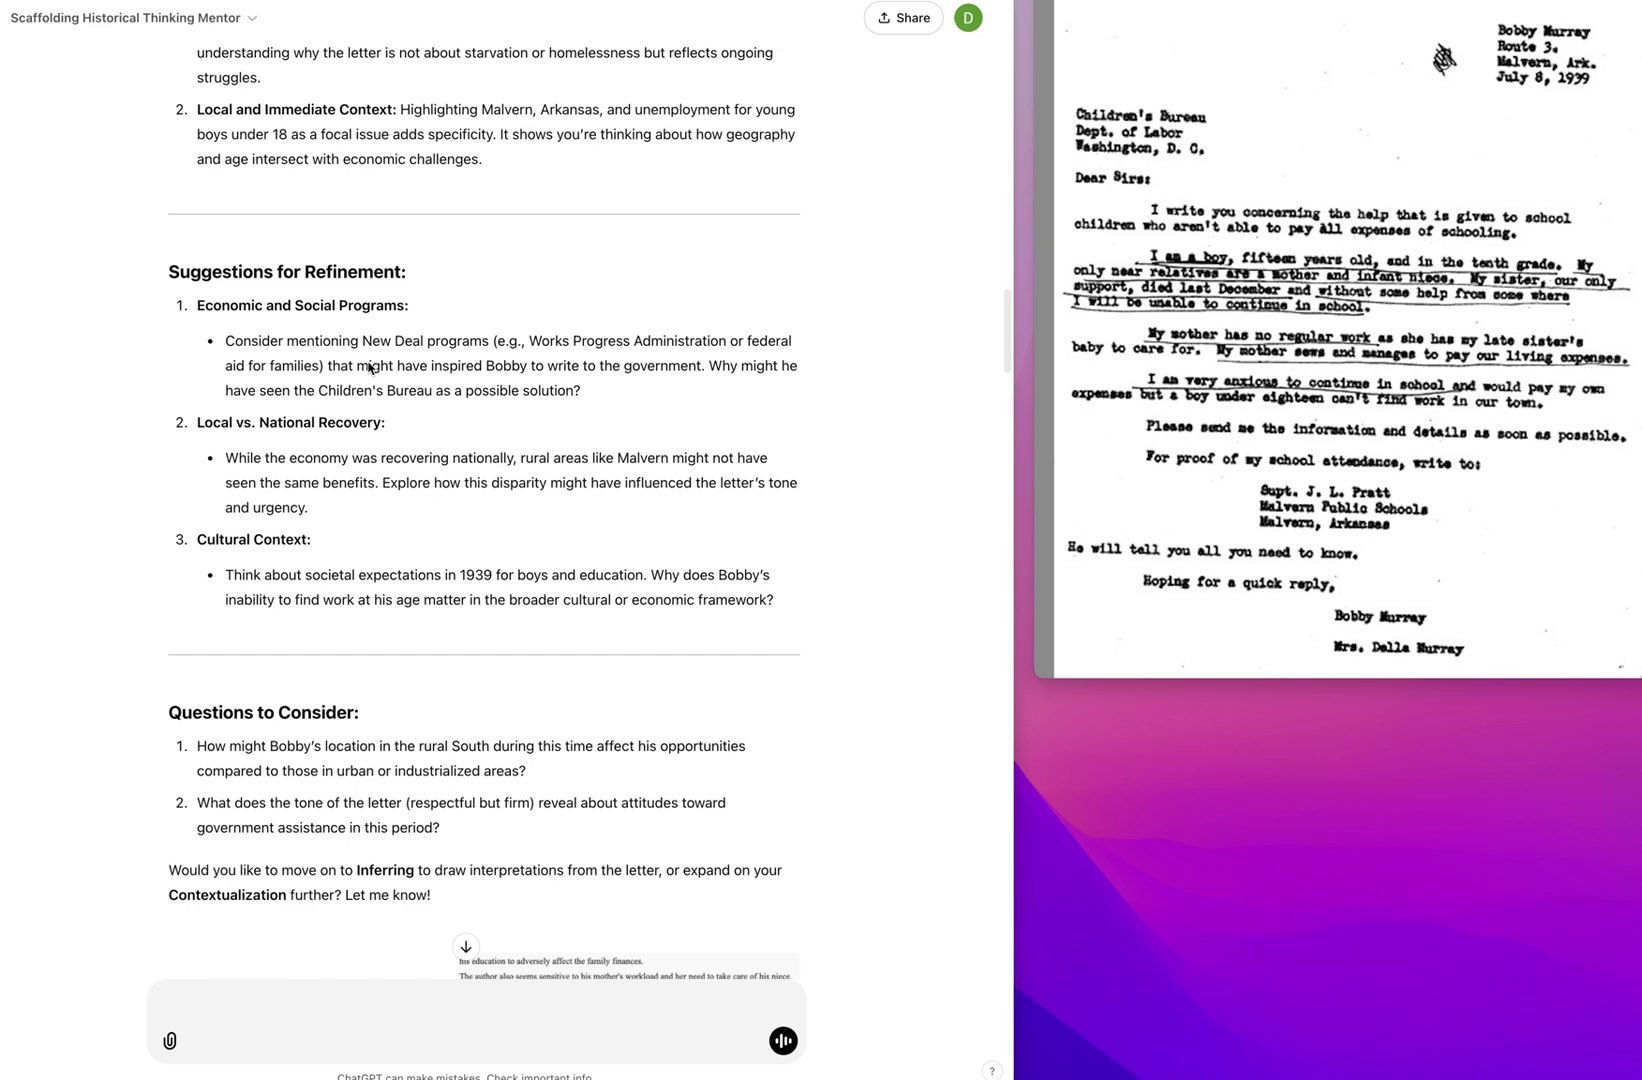
{"action": "scroll", "coordinate": [393, 488], "scroll_direction": "down", "scroll_amount": 5}
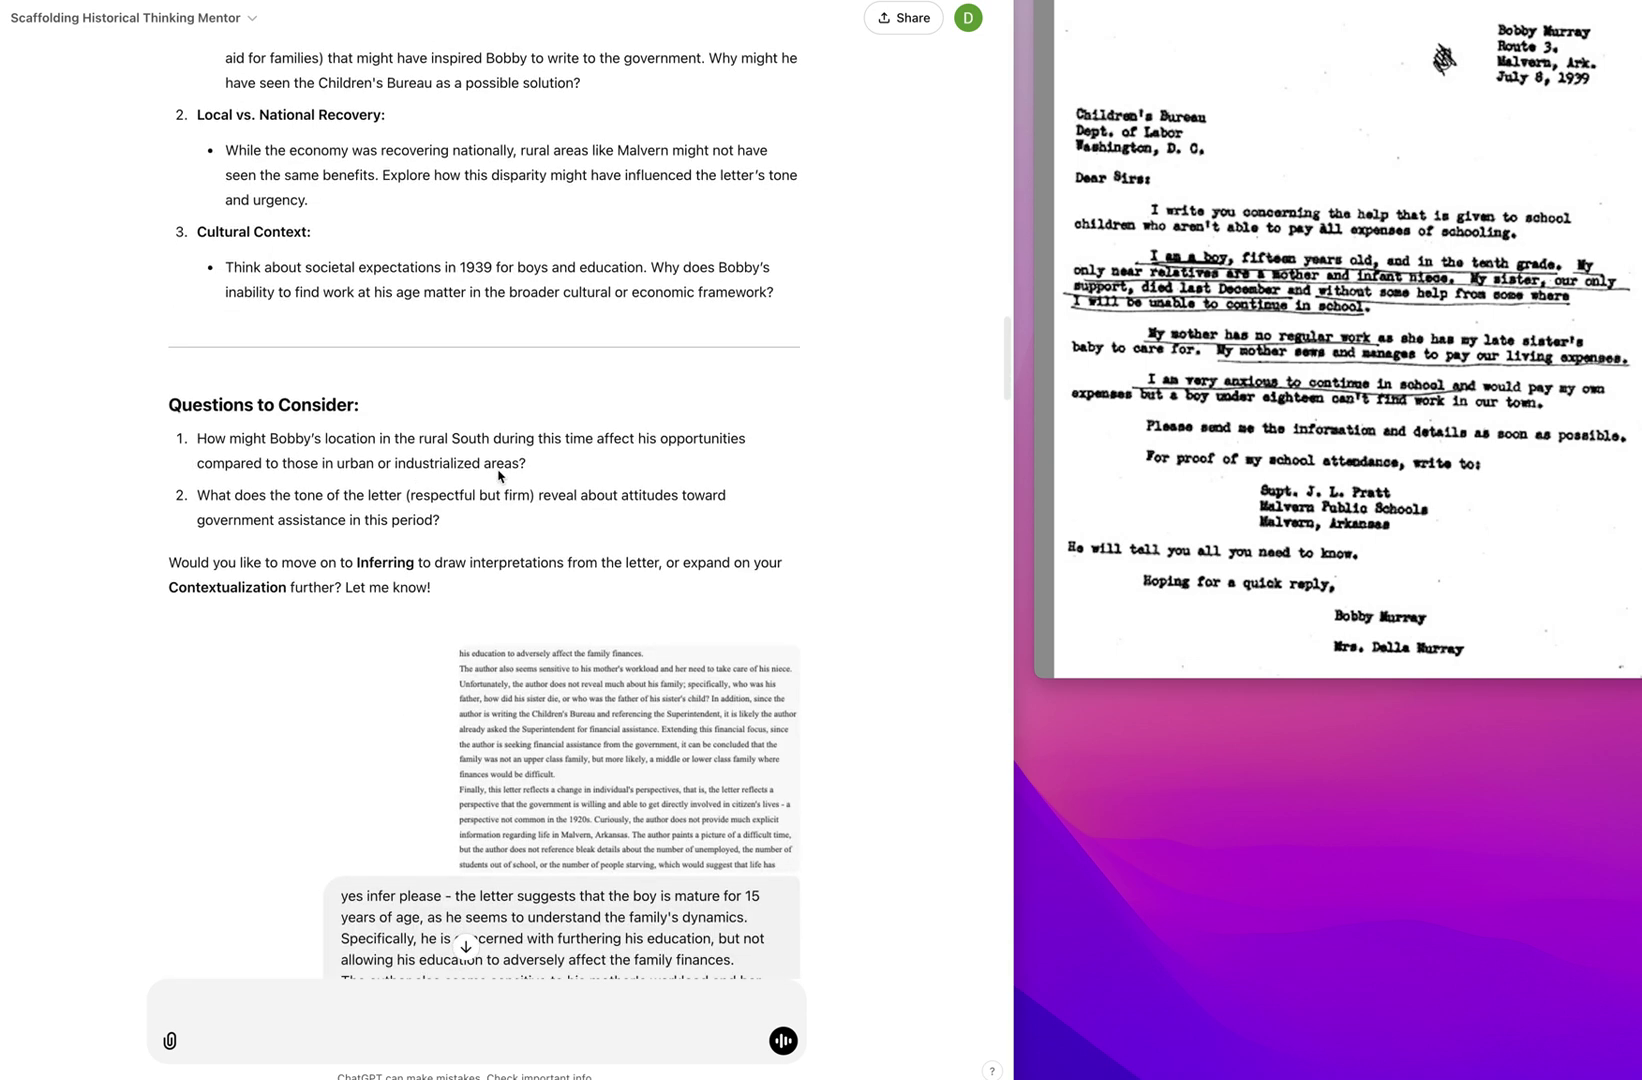
{"action": "scroll", "coordinate": [420, 470], "scroll_direction": "down", "scroll_amount": 4}
Examine the submitted inferences about the letter and the mentor's feedback on strengths, refinements and questions to push thinking further
{"action": "scroll", "coordinate": [431, 453], "scroll_direction": "down", "scroll_amount": 4}
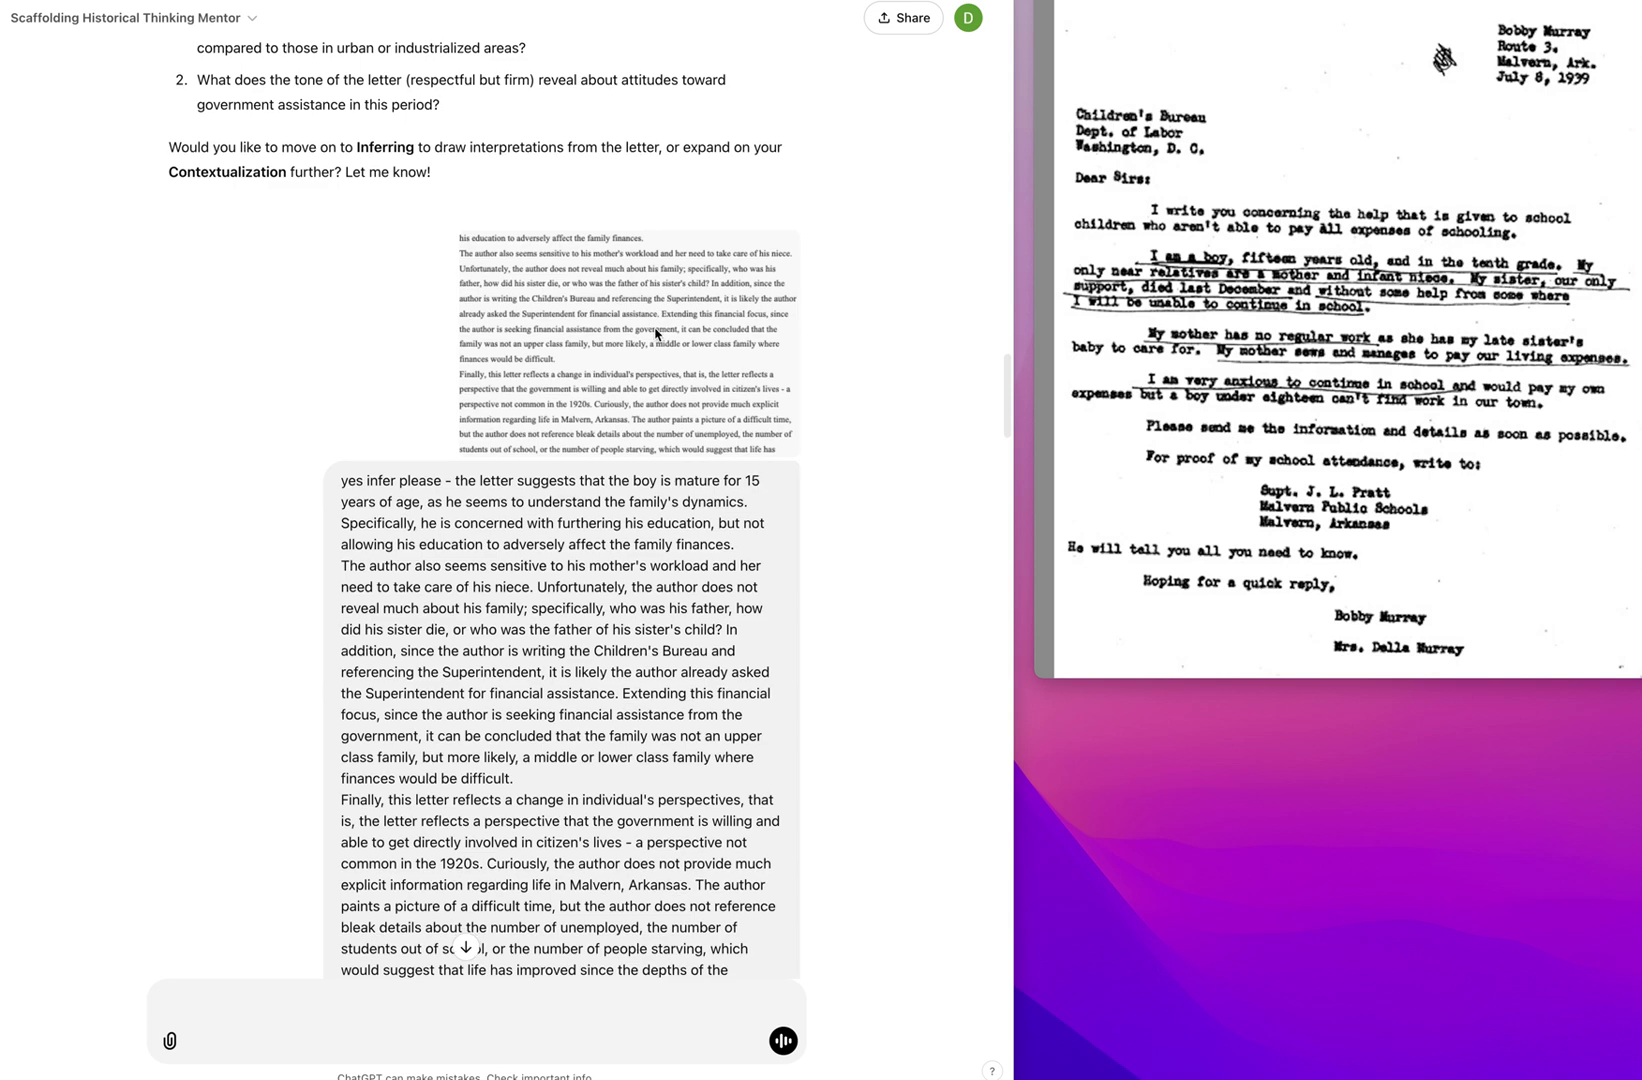
{"action": "scroll", "coordinate": [548, 482], "scroll_direction": "down", "scroll_amount": 6}
{"action": "scroll", "coordinate": [548, 482], "scroll_direction": "down", "scroll_amount": 3}
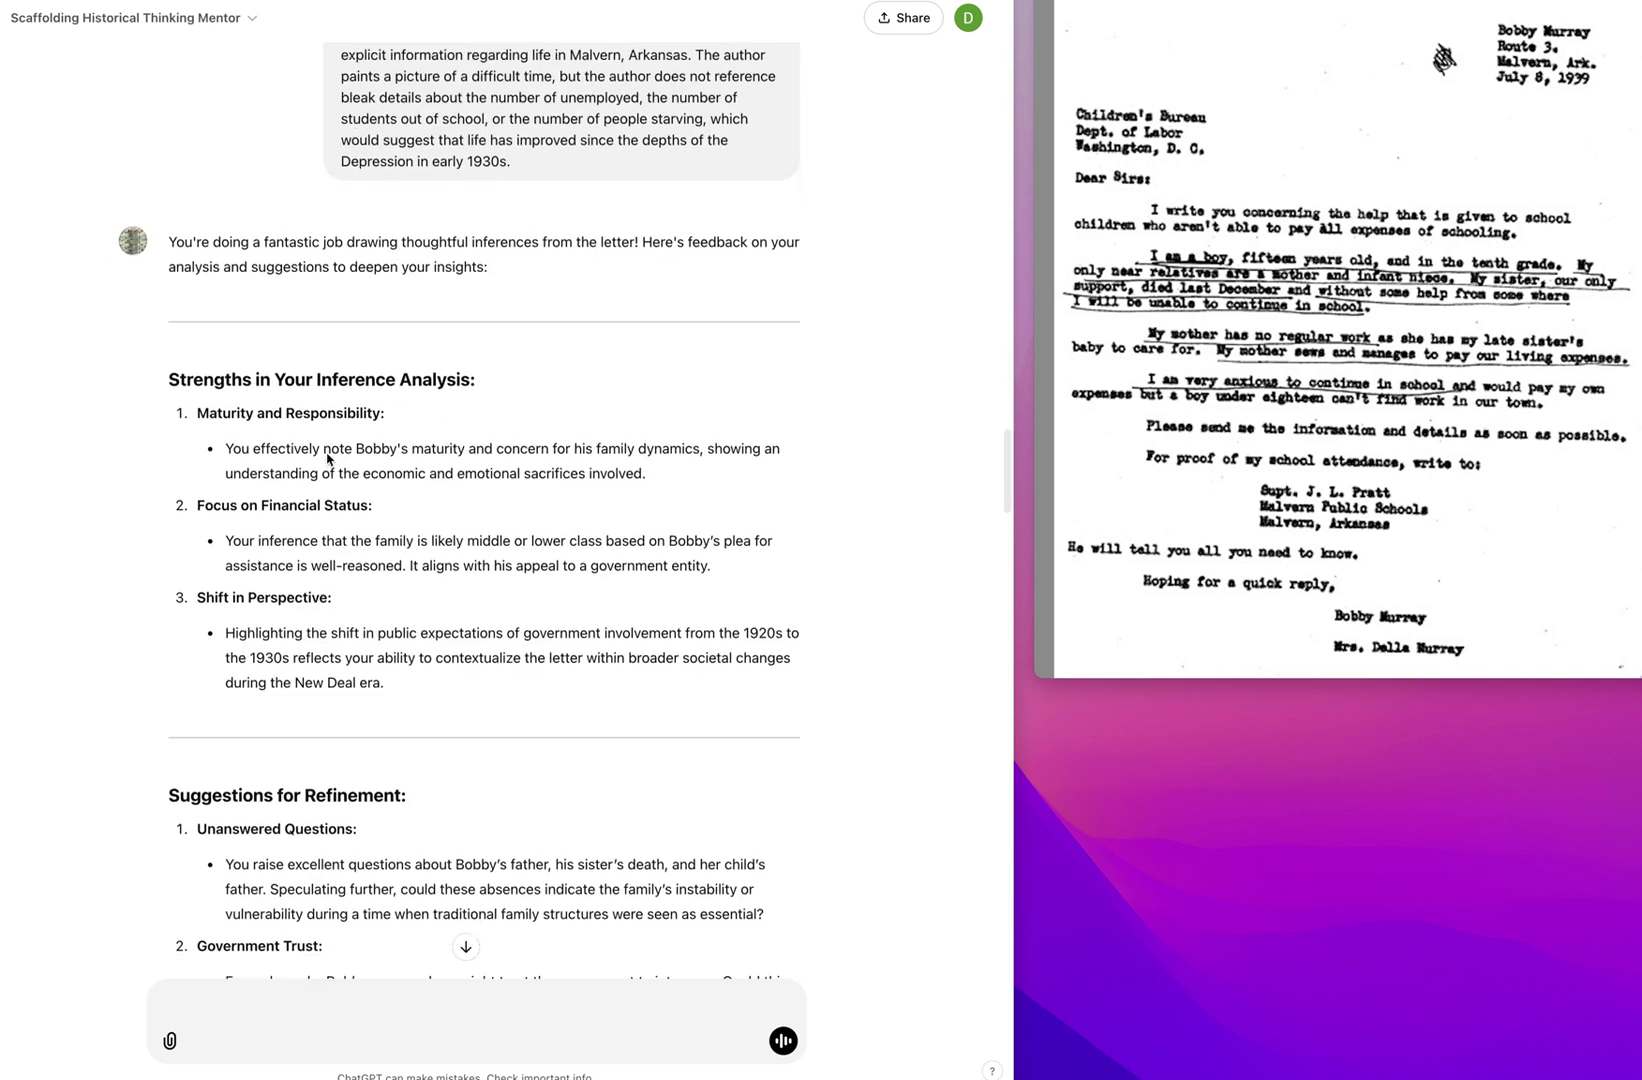
{"action": "scroll", "coordinate": [410, 522], "scroll_direction": "down", "scroll_amount": 1}
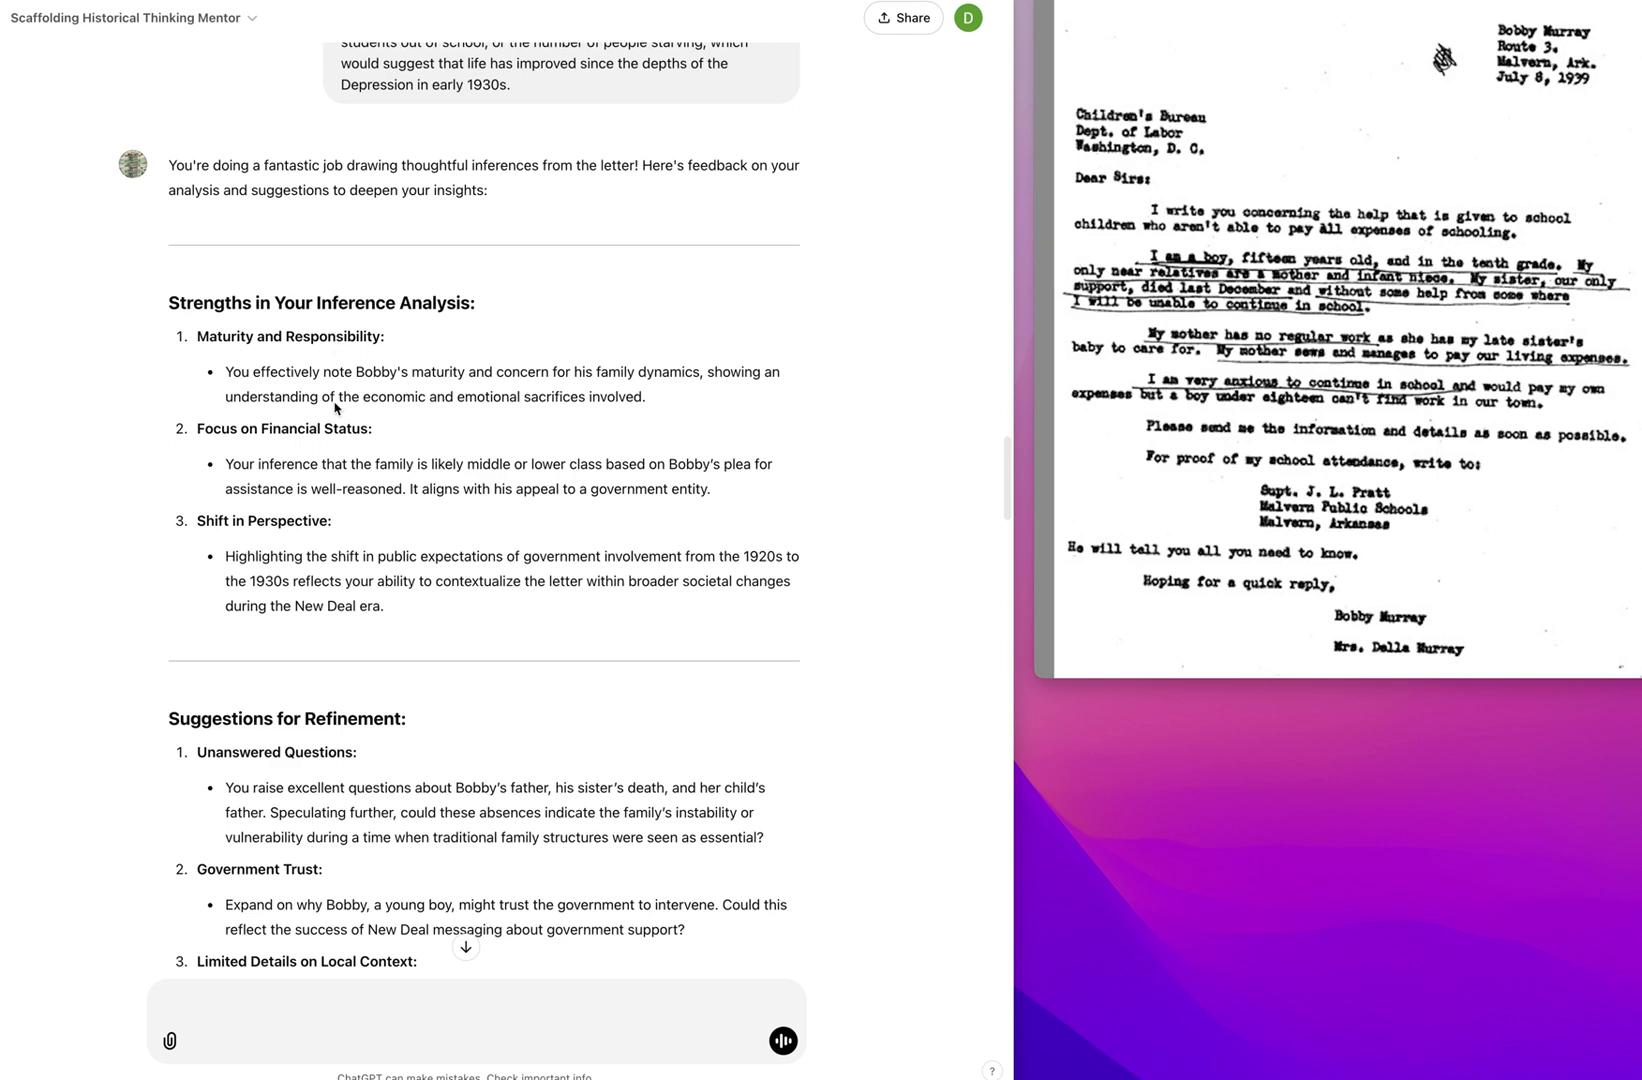
{"action": "scroll", "coordinate": [363, 518], "scroll_direction": "down", "scroll_amount": 1}
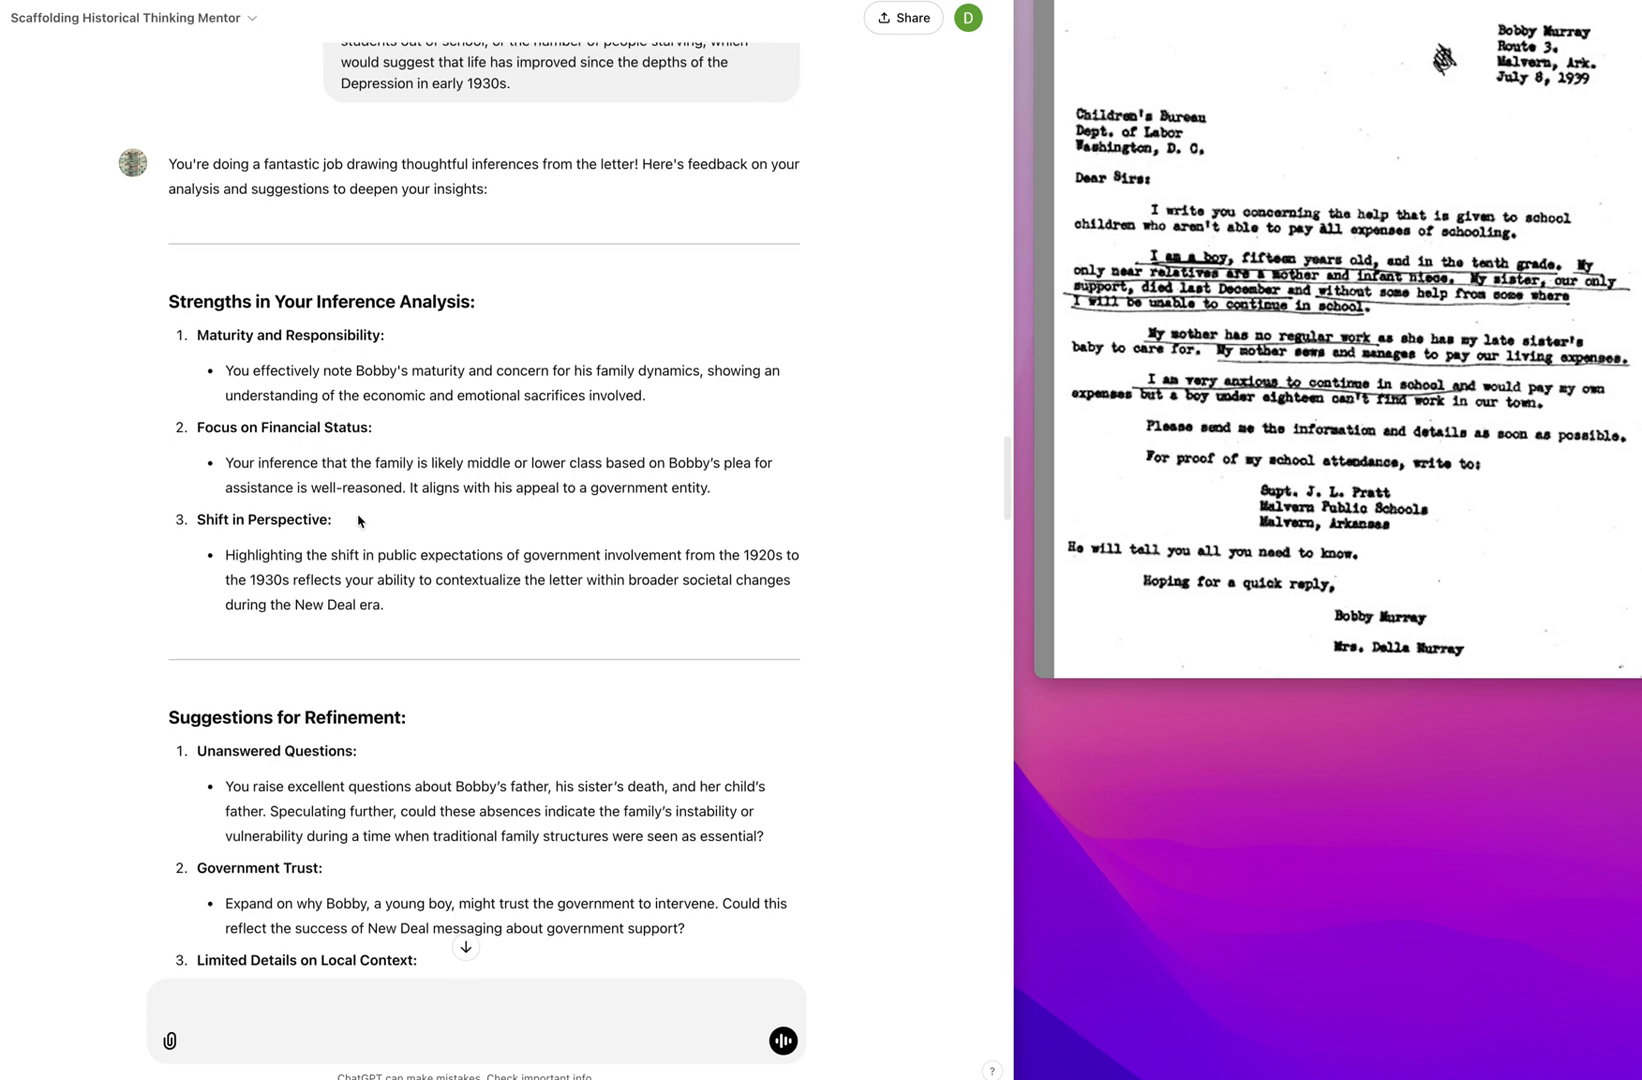
{"action": "scroll", "coordinate": [362, 518], "scroll_direction": "down", "scroll_amount": 2}
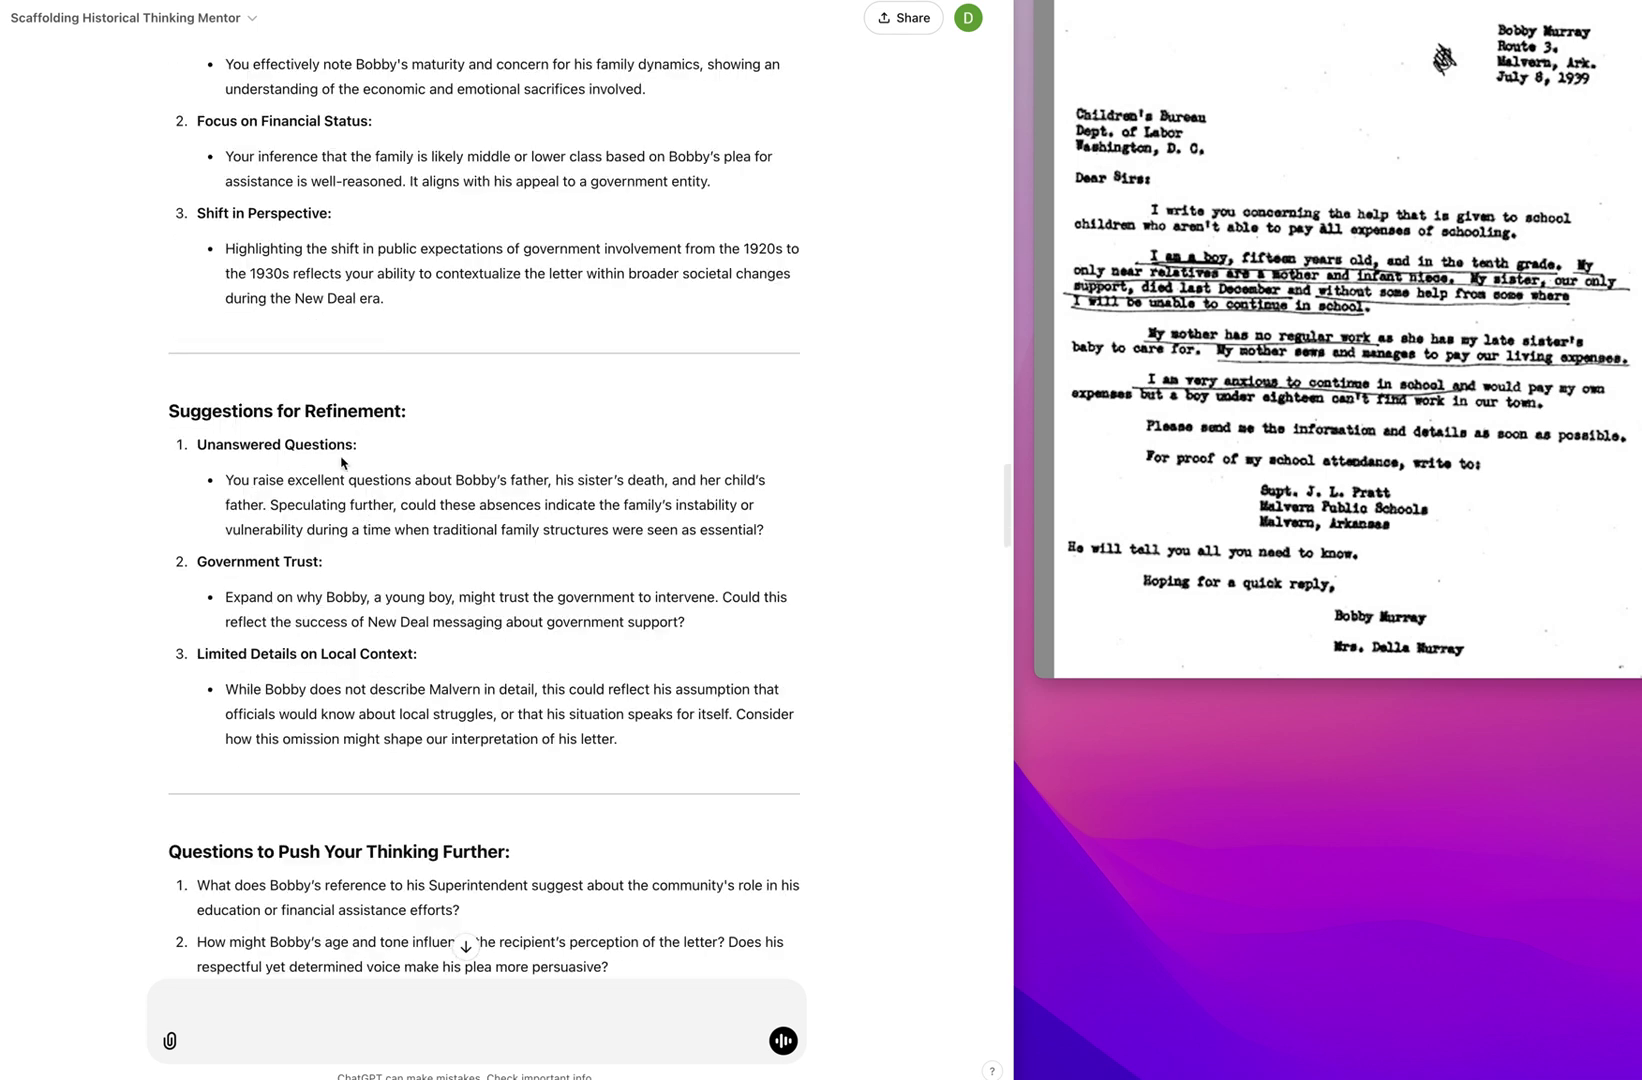
{"action": "scroll", "coordinate": [341, 462], "scroll_direction": "down", "scroll_amount": 2}
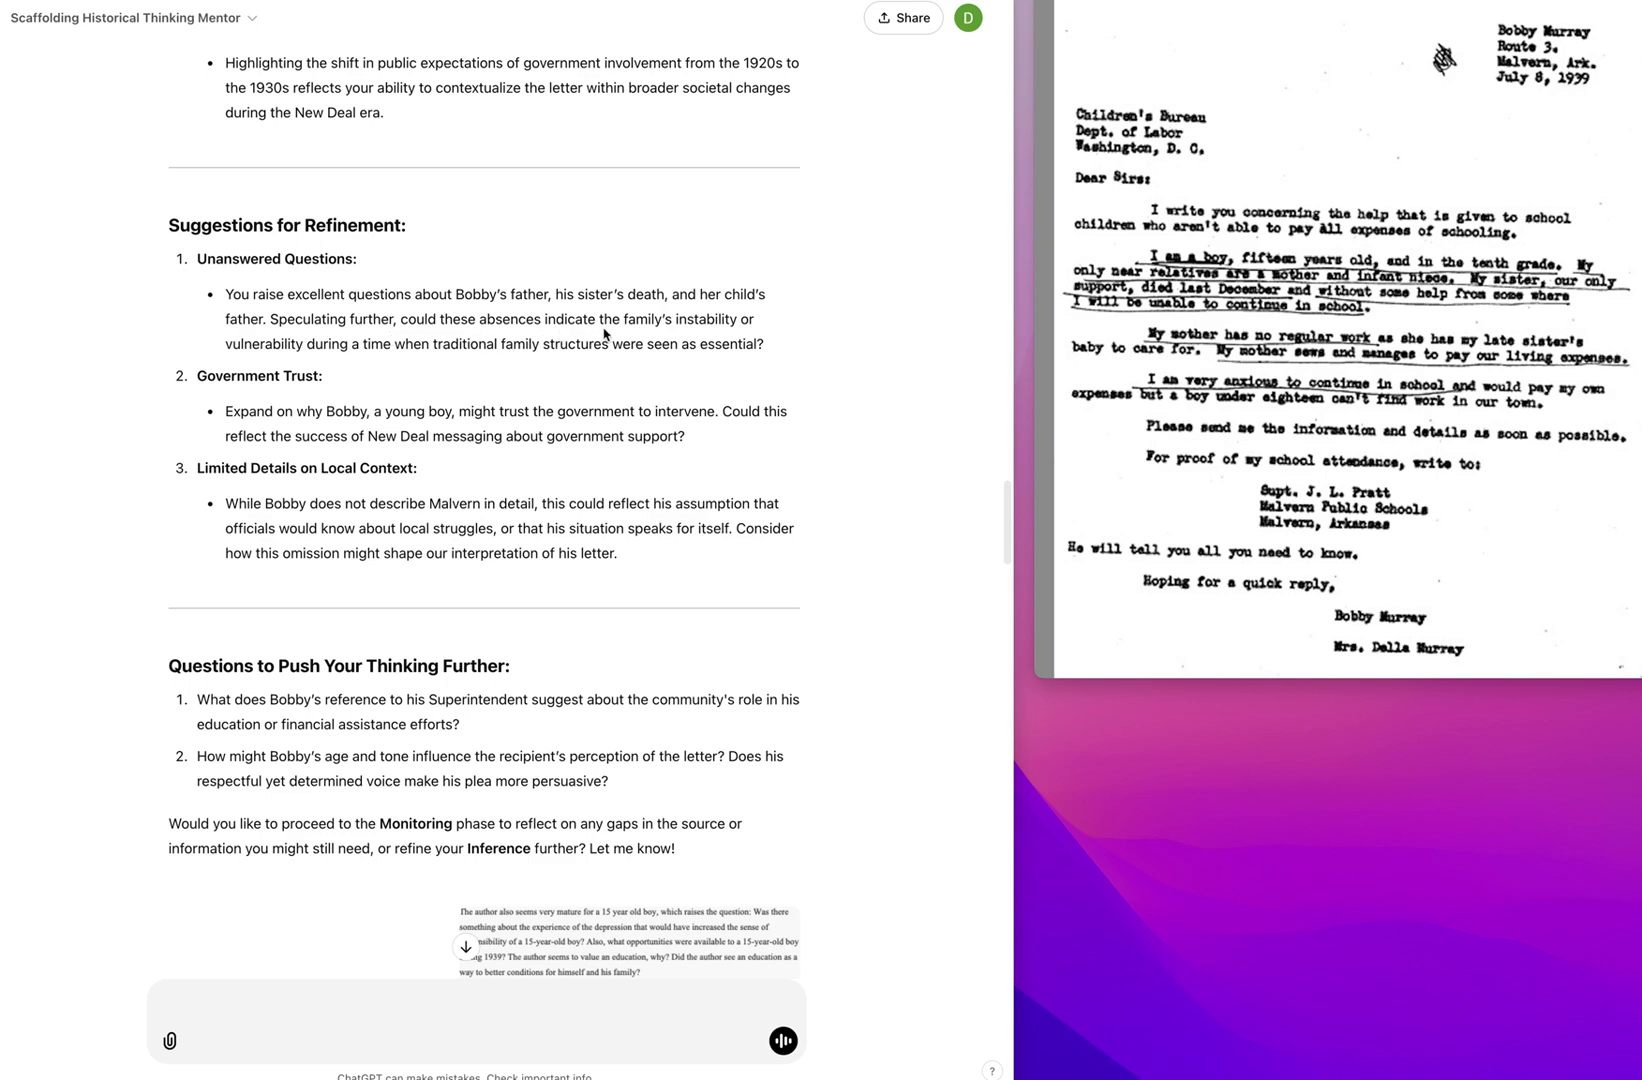
{"action": "scroll", "coordinate": [625, 319], "scroll_direction": "down", "scroll_amount": 1}
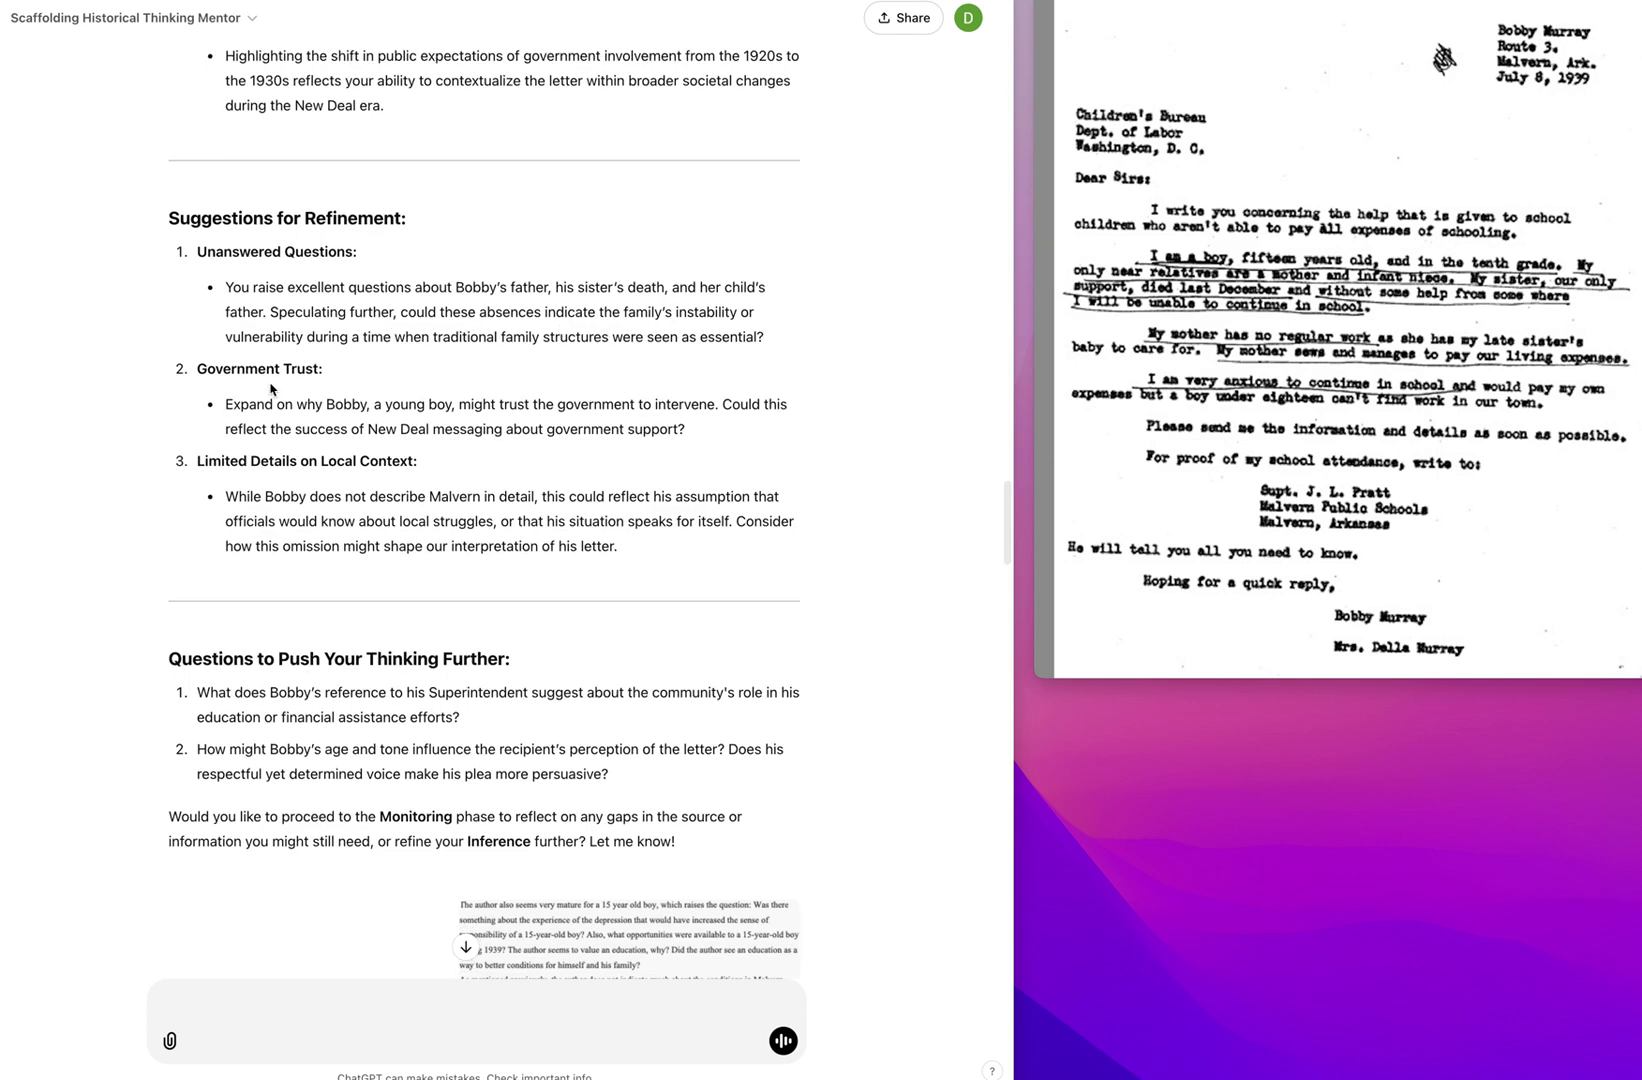
{"action": "scroll", "coordinate": [412, 410], "scroll_direction": "down", "scroll_amount": 3}
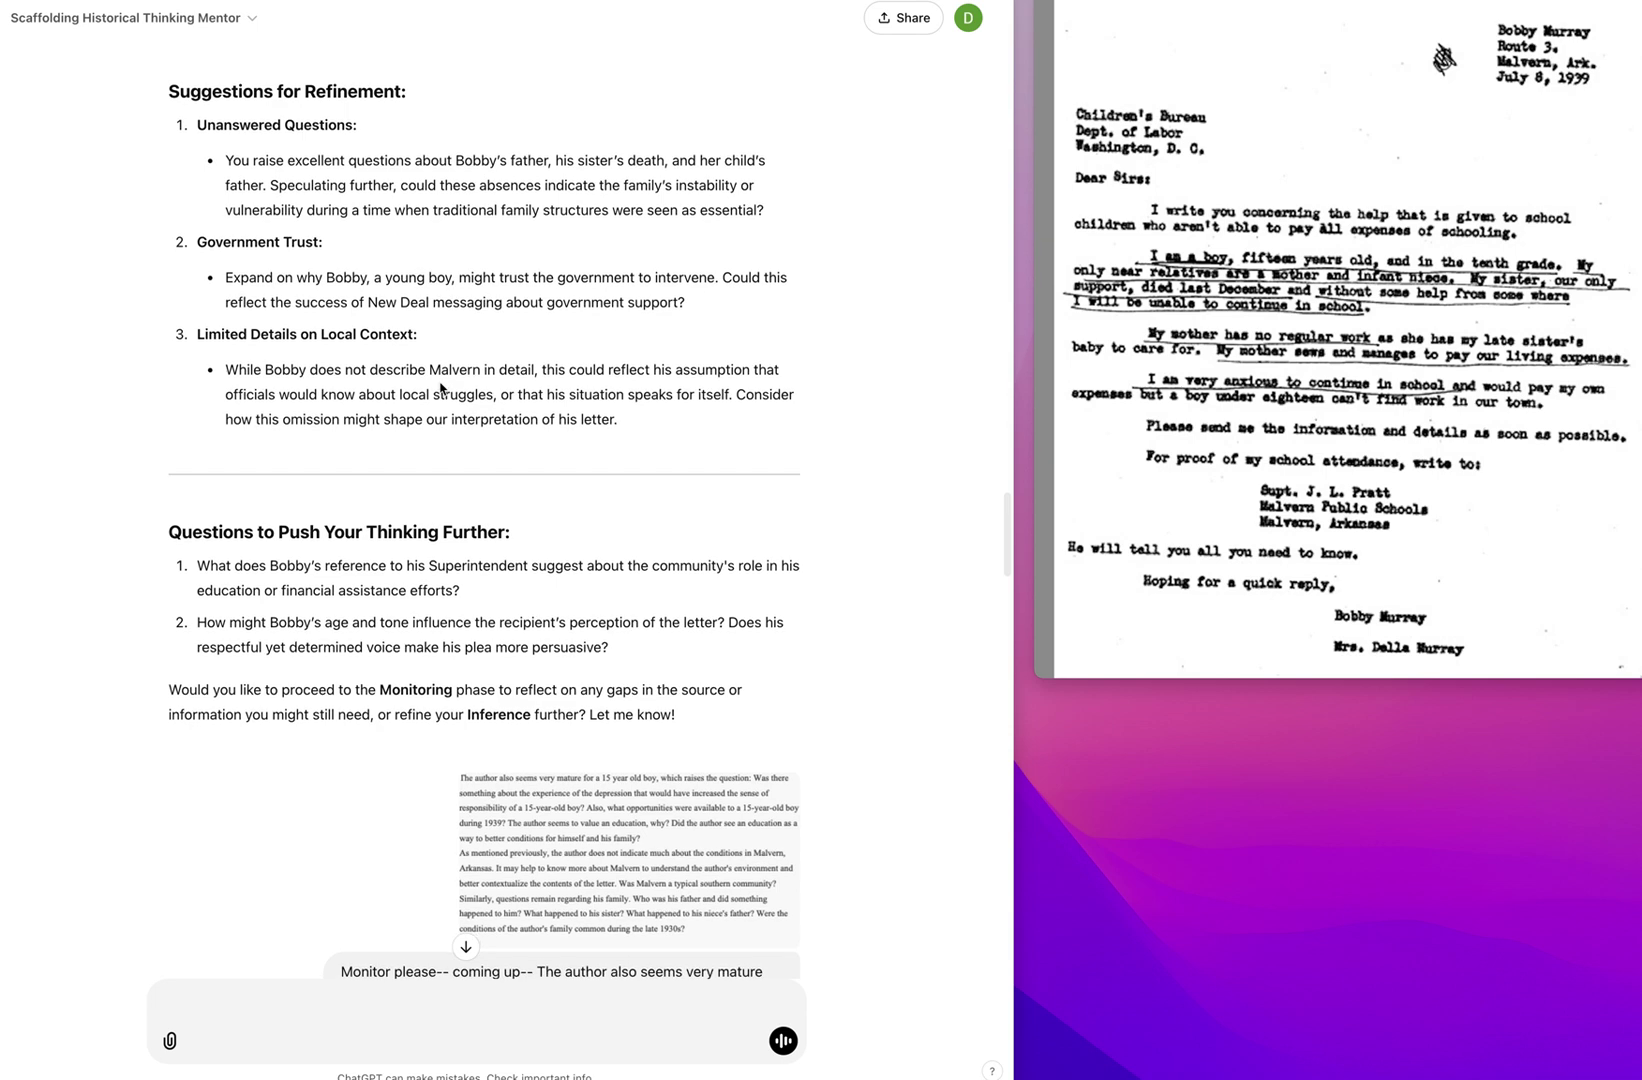
{"action": "scroll", "coordinate": [442, 386], "scroll_direction": "down", "scroll_amount": 4}
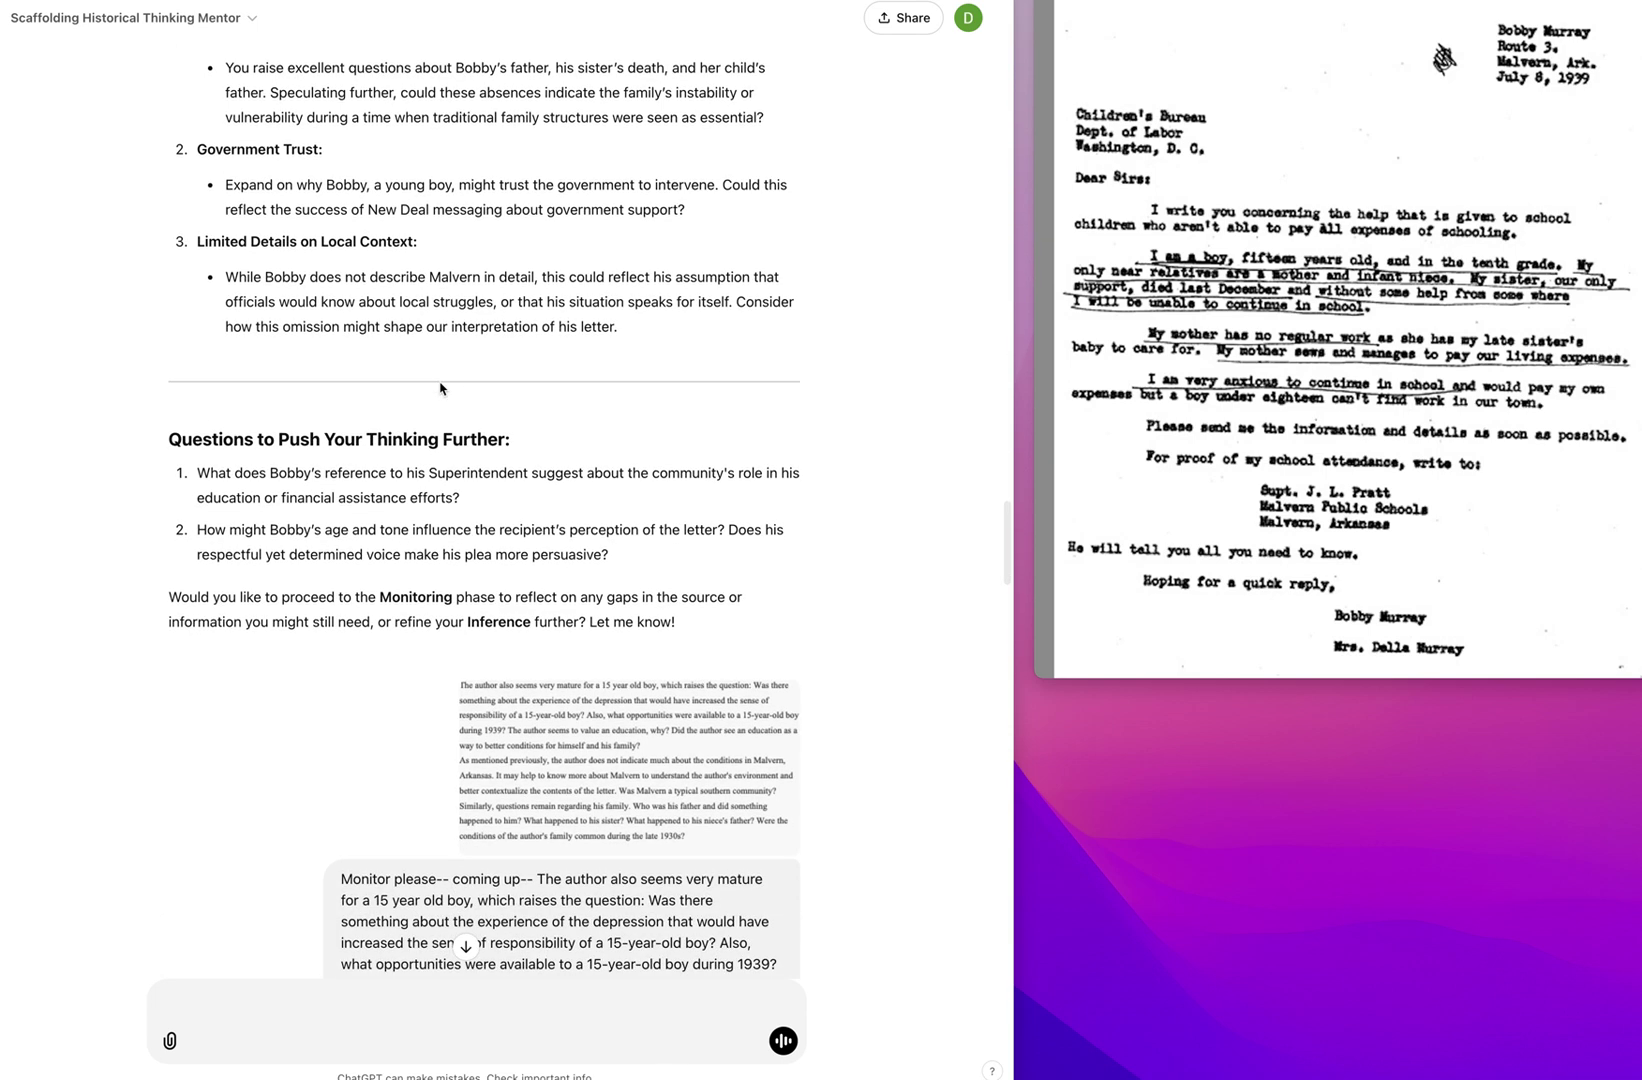
{"action": "scroll", "coordinate": [476, 381], "scroll_direction": "down", "scroll_amount": 2}
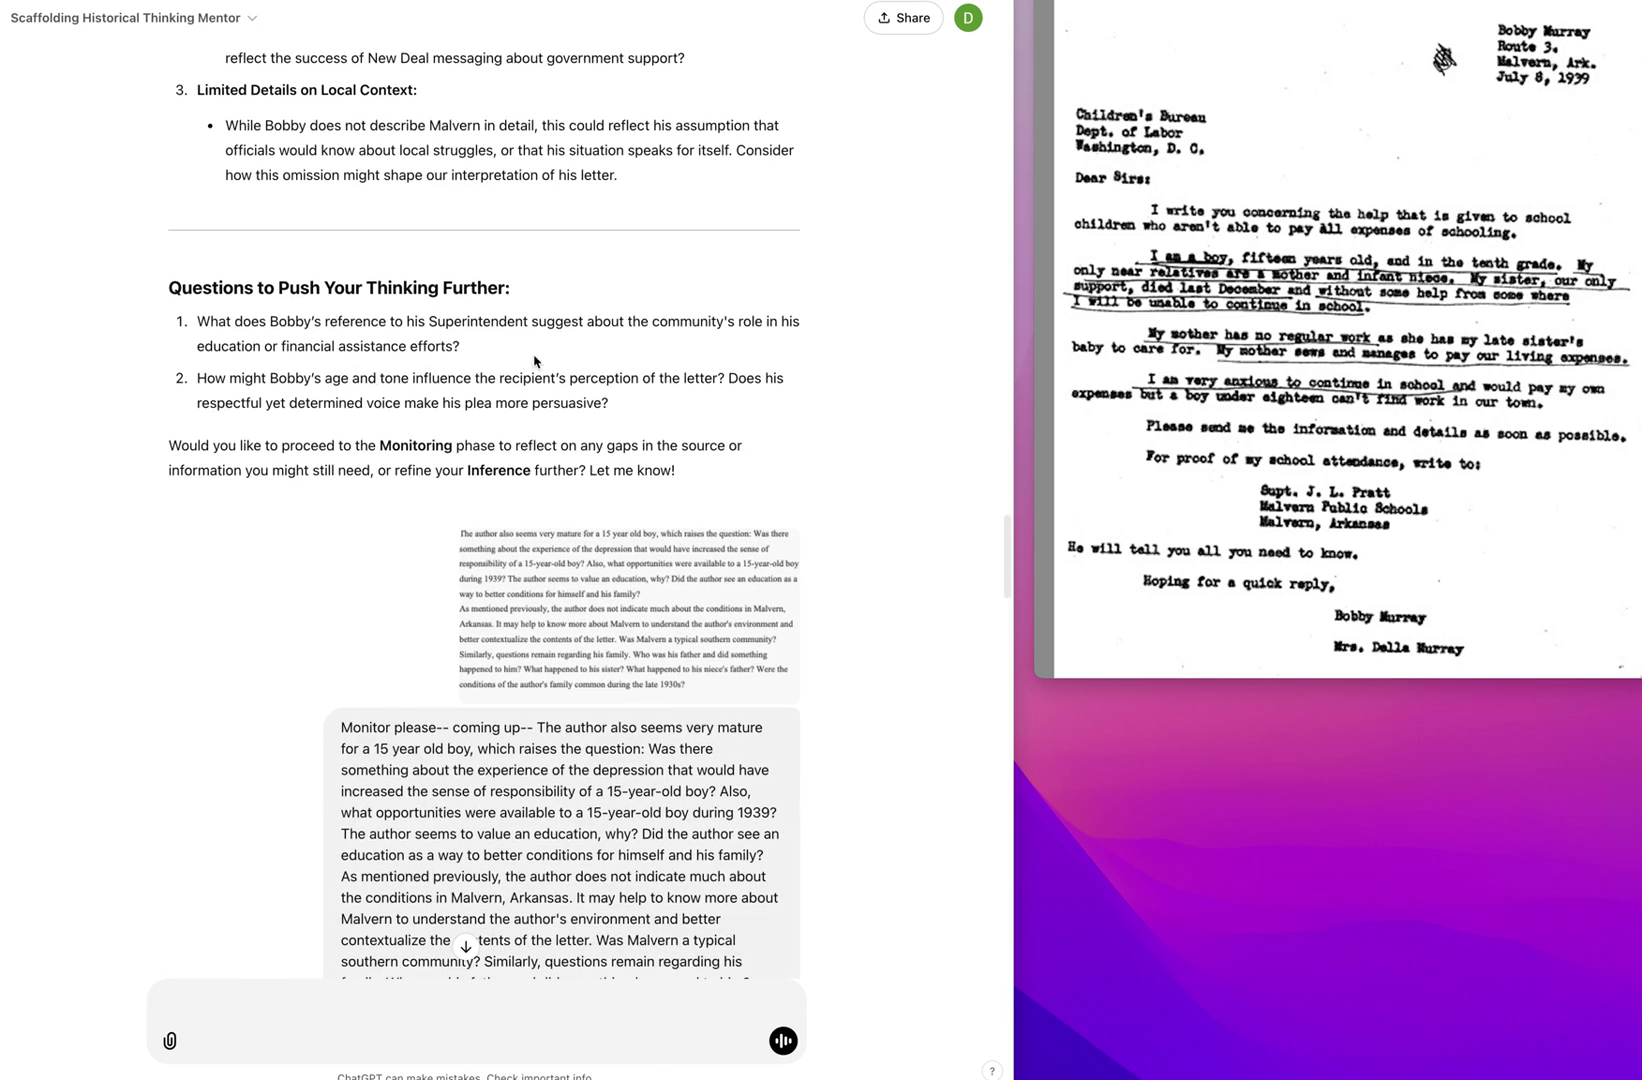
Read the submitted monitoring questions and the mentor's feedback on the strengths and improvements of that phase
{"action": "scroll", "coordinate": [575, 362], "scroll_direction": "down", "scroll_amount": 10}
{"action": "scroll", "coordinate": [573, 360], "scroll_direction": "down", "scroll_amount": 9}
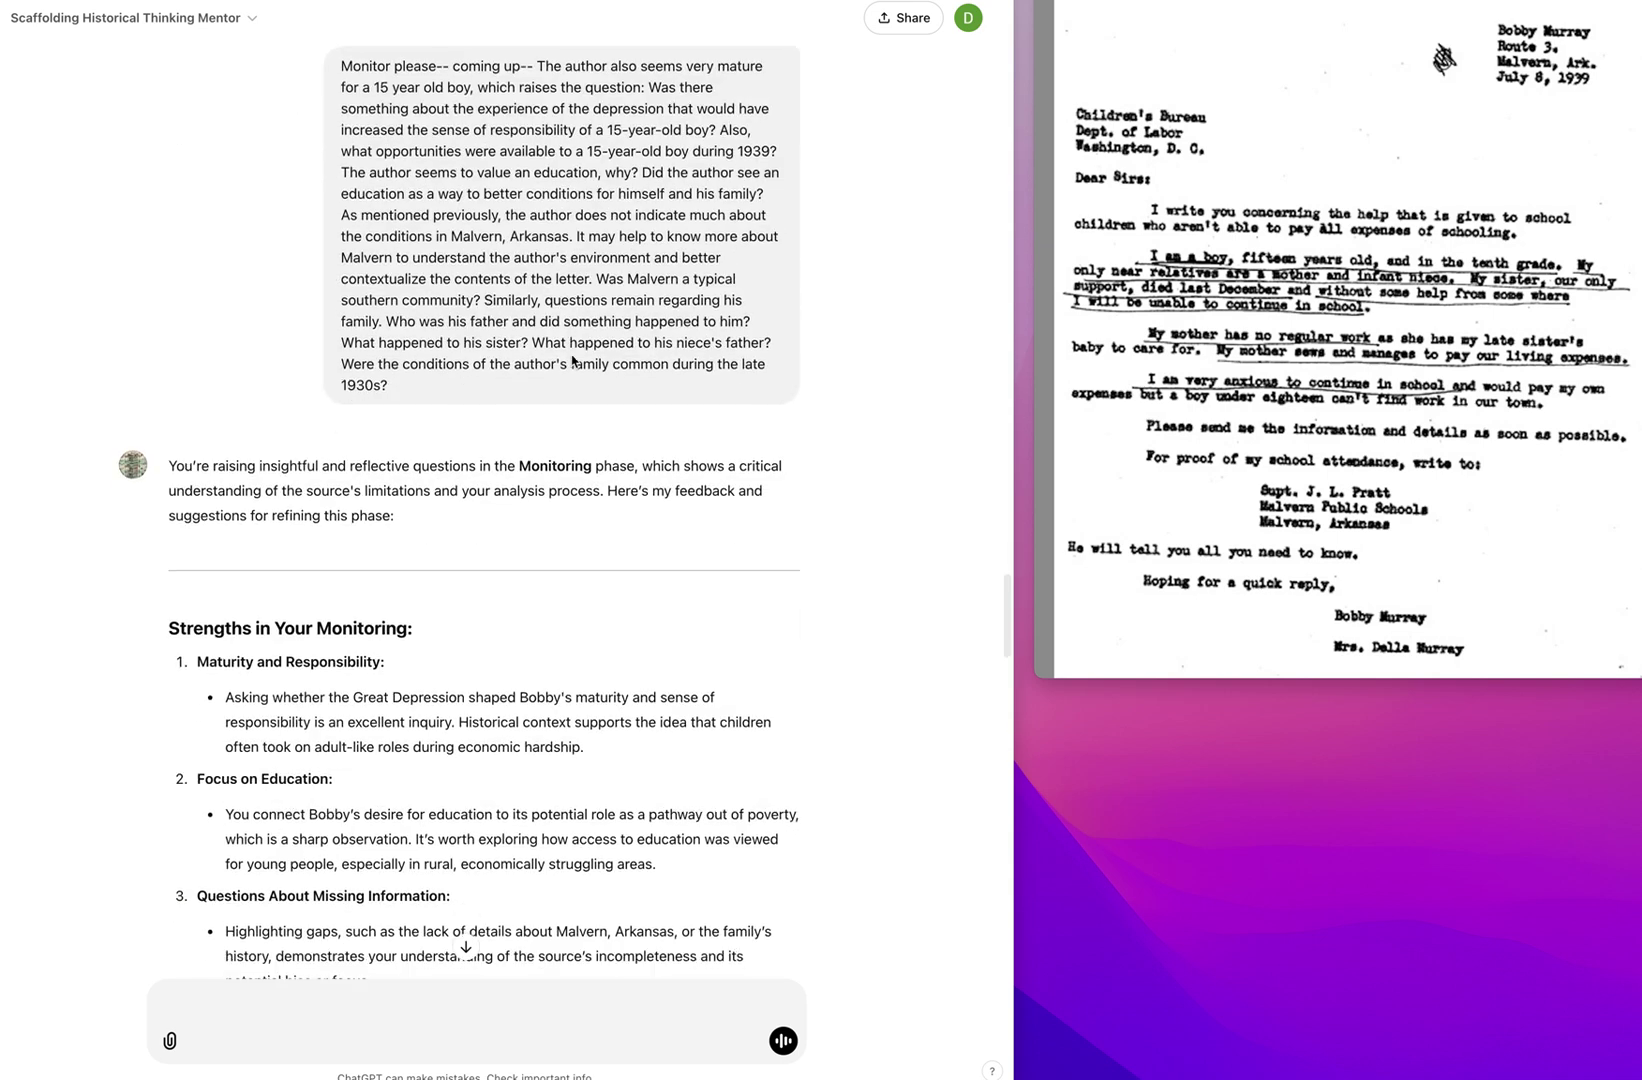
{"action": "scroll", "coordinate": [573, 360], "scroll_direction": "down", "scroll_amount": 10}
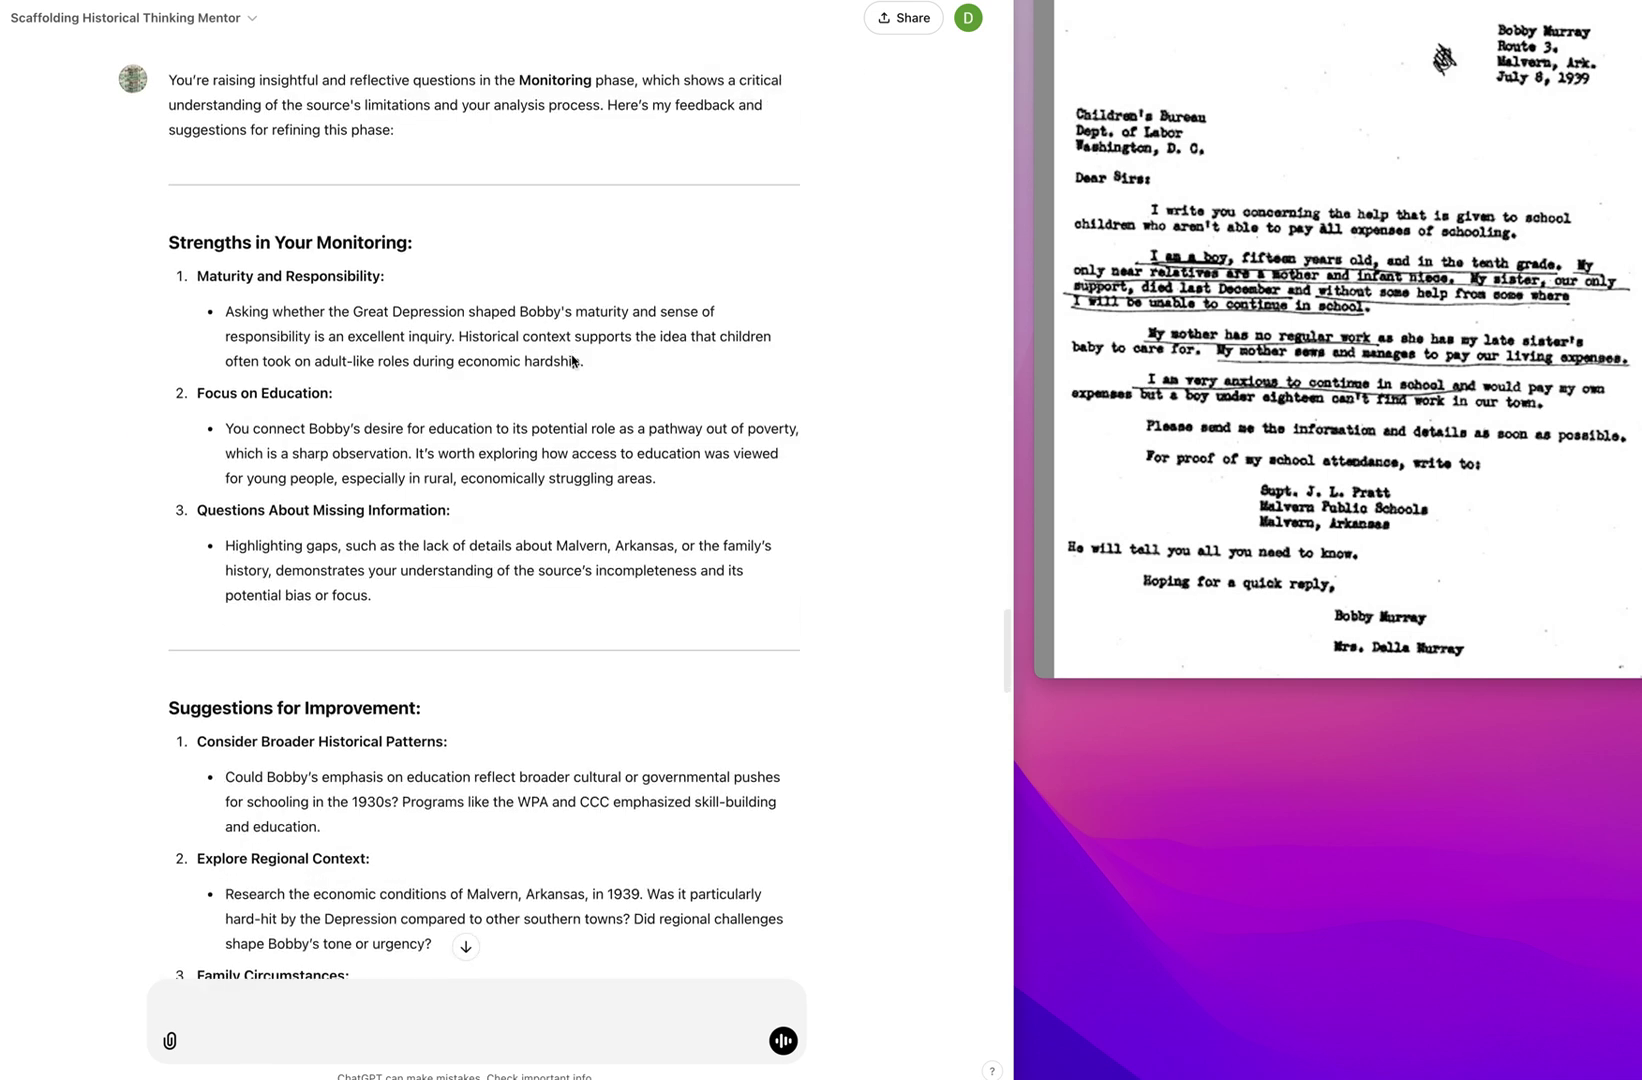
{"action": "scroll", "coordinate": [573, 360], "scroll_direction": "down", "scroll_amount": 12}
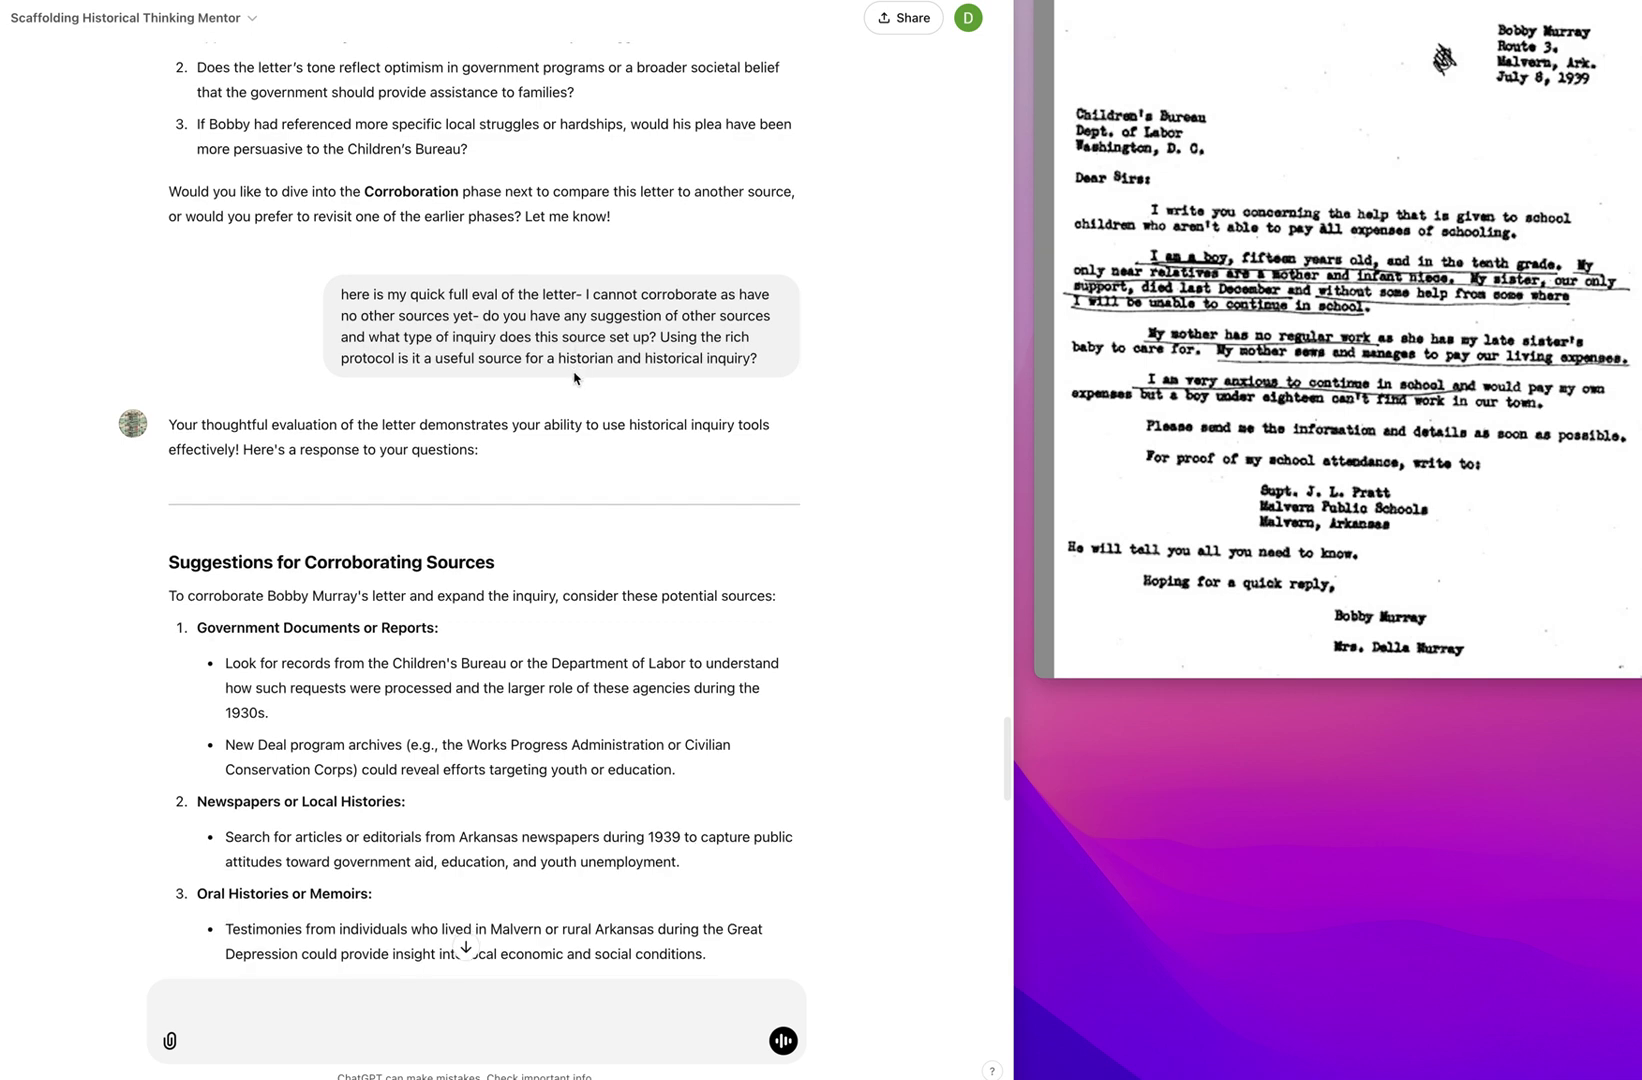
Examine the suggested corroborating sources, the inquiry questions, the RICH protocol evaluation and the verdict on the letter's usefulness
{"action": "scroll", "coordinate": [576, 377], "scroll_direction": "down", "scroll_amount": 4}
{"action": "scroll", "coordinate": [565, 276], "scroll_direction": "down", "scroll_amount": 15}
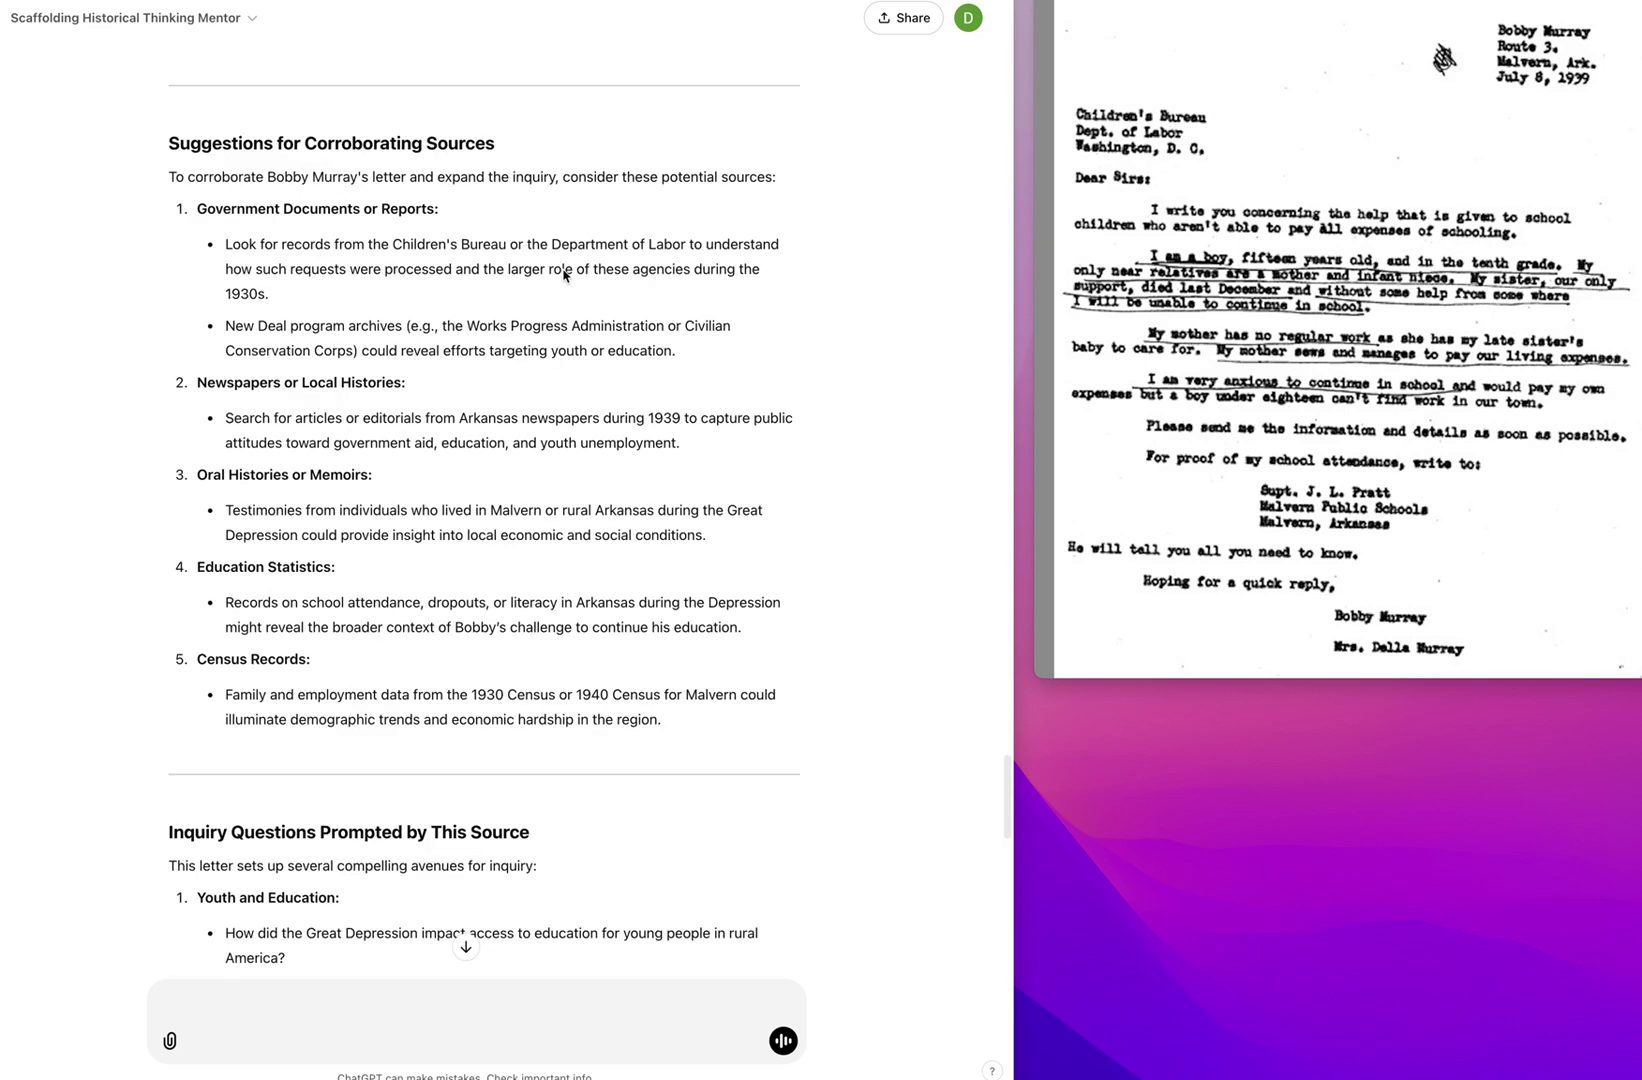
{"action": "scroll", "coordinate": [566, 277], "scroll_direction": "up", "scroll_amount": 10}
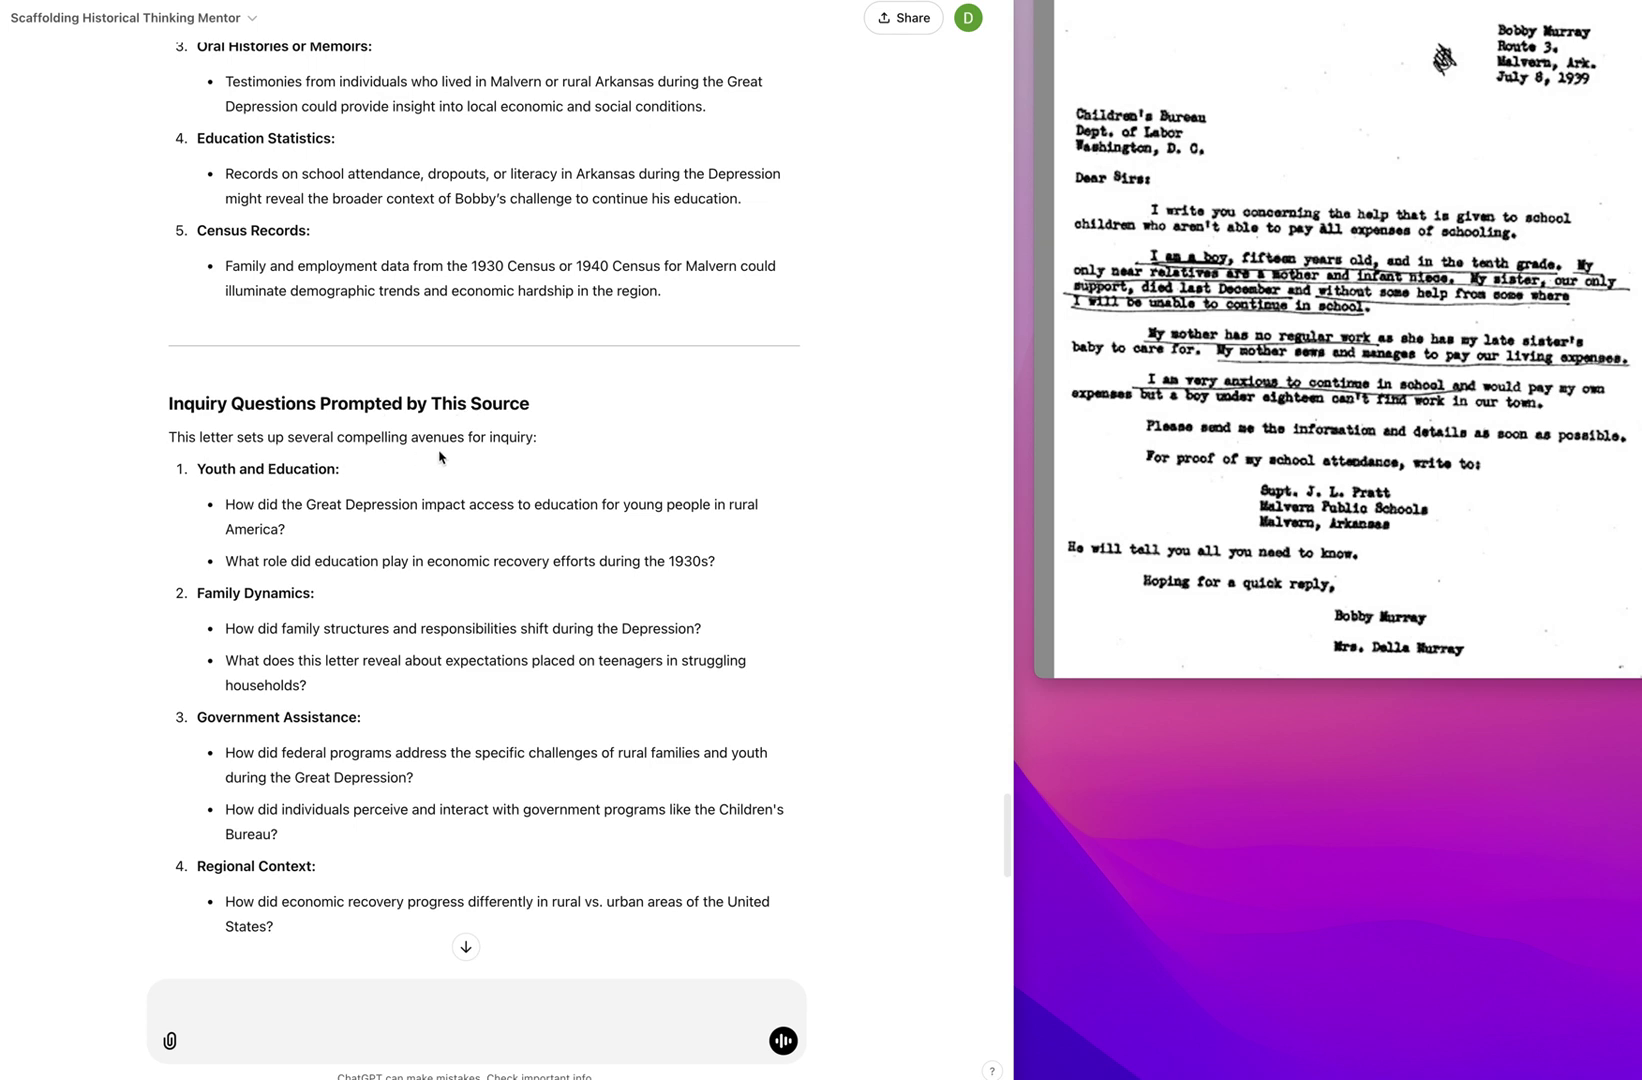
{"action": "scroll", "coordinate": [350, 475], "scroll_direction": "down", "scroll_amount": 14}
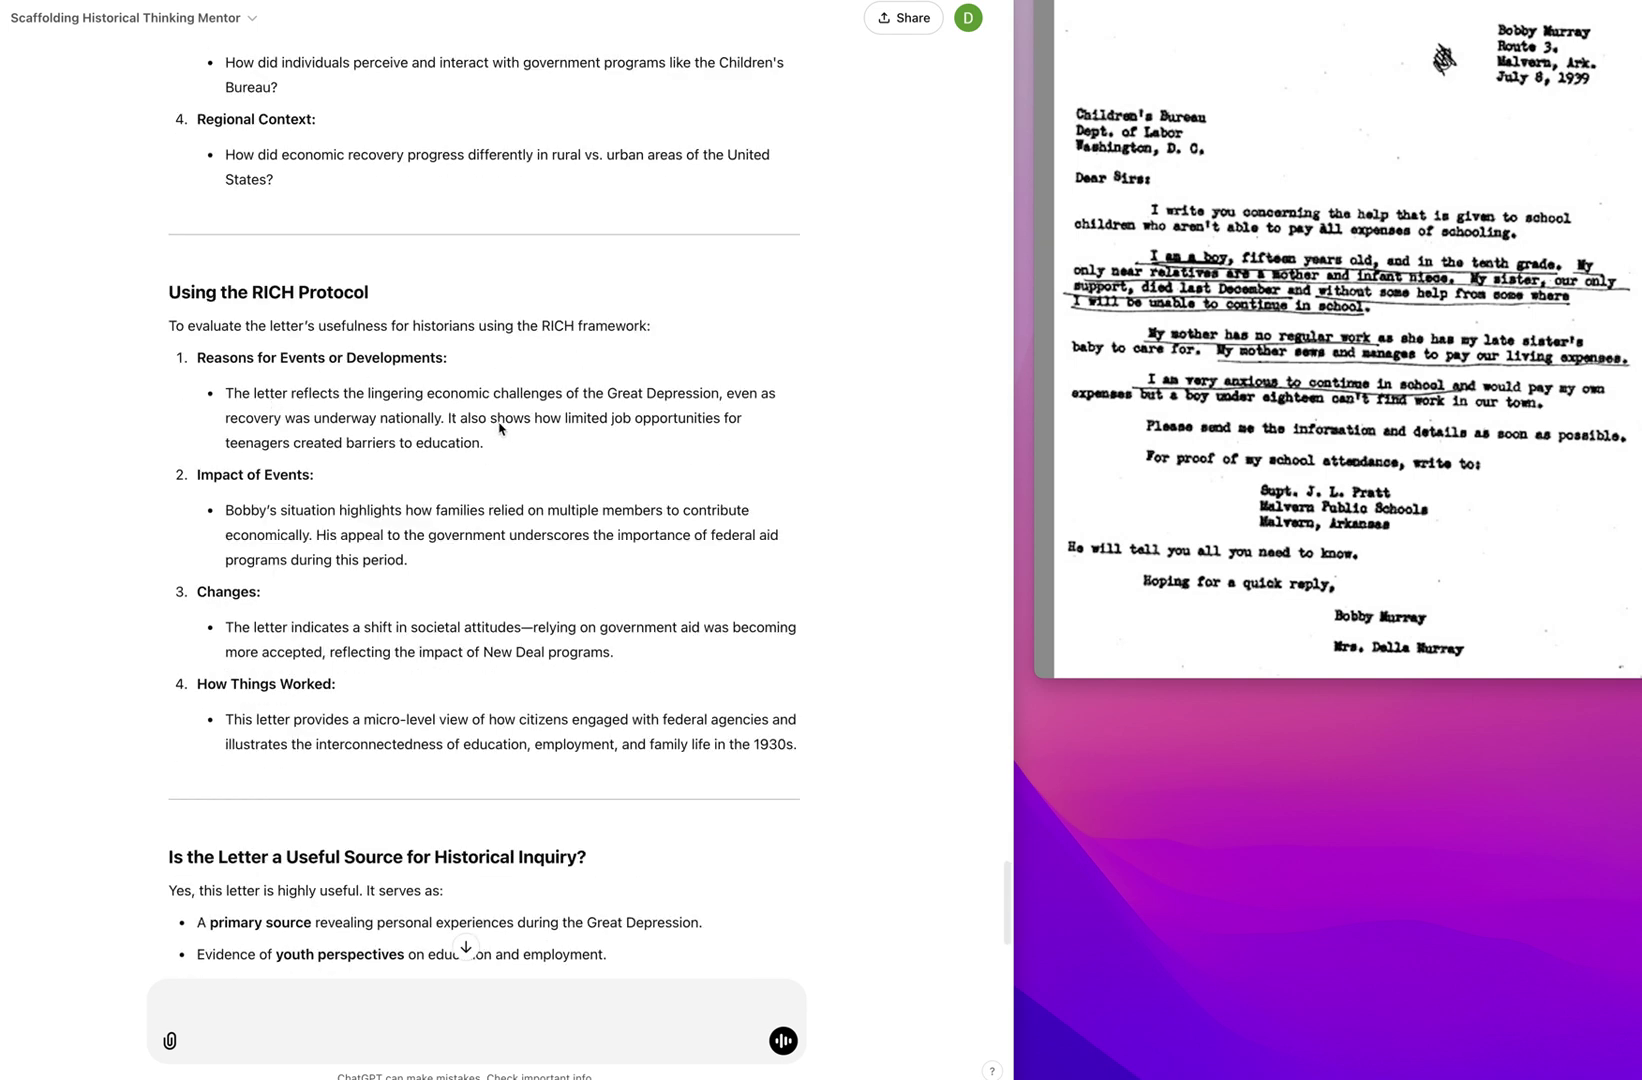
{"action": "scroll", "coordinate": [500, 428], "scroll_direction": "down", "scroll_amount": 6}
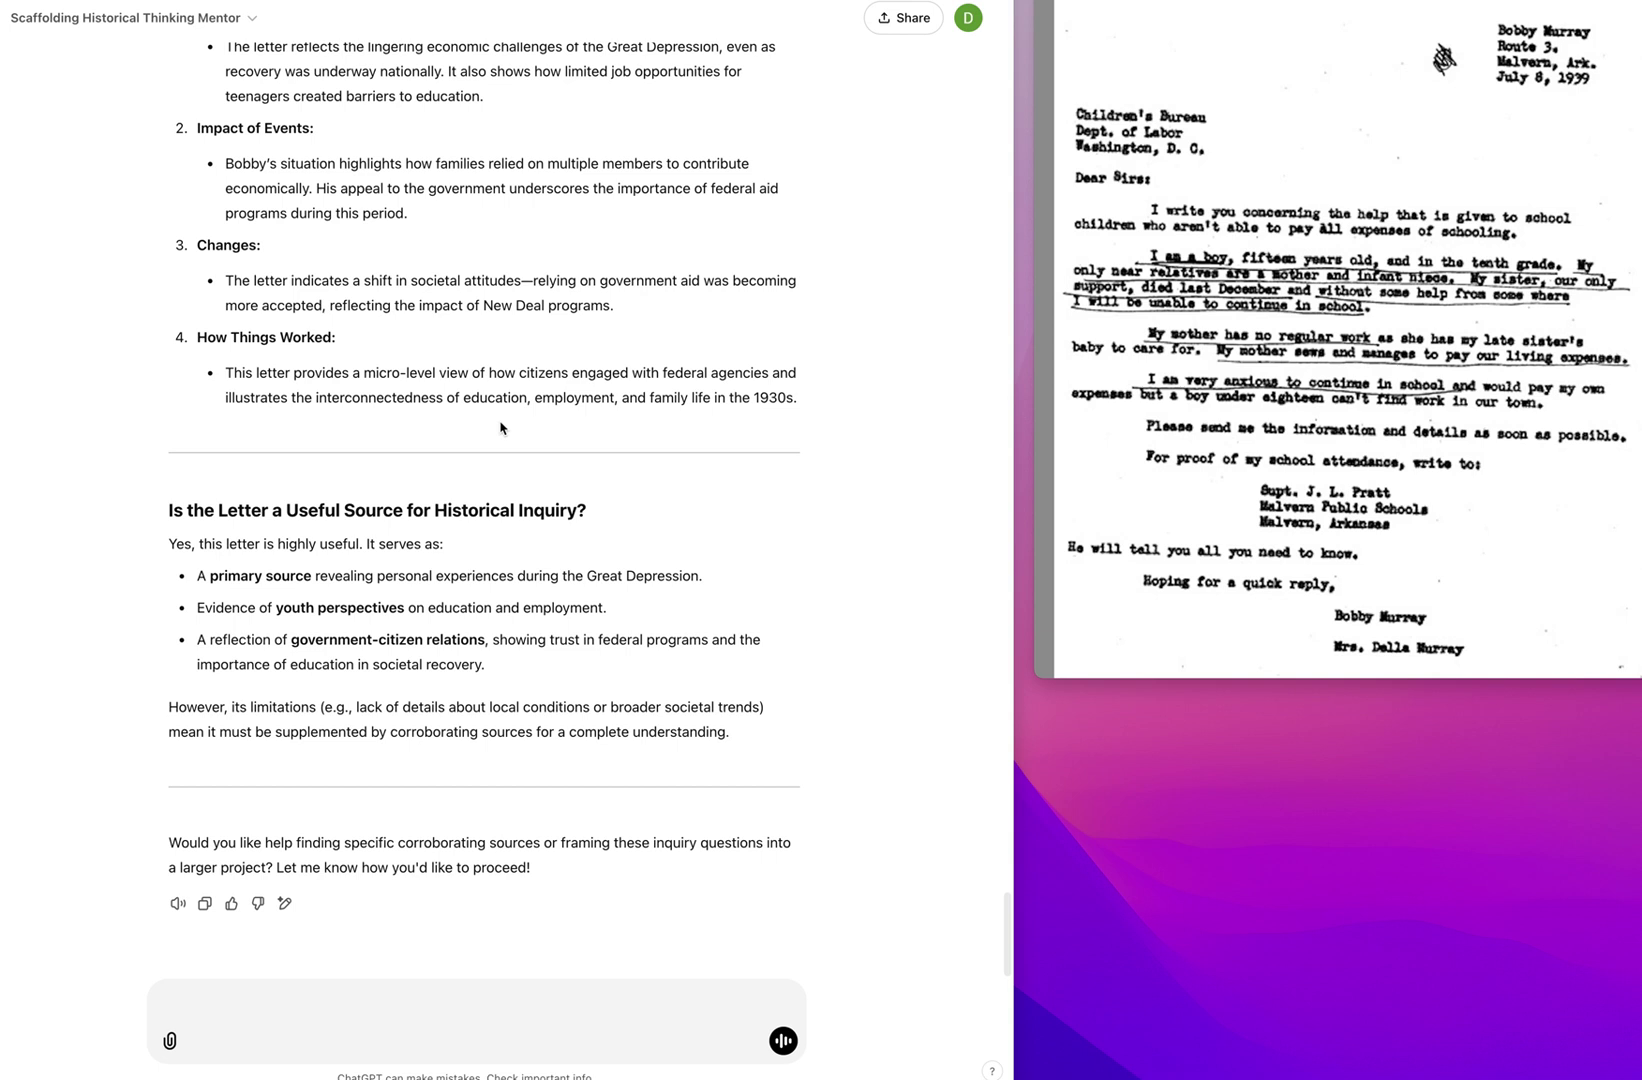